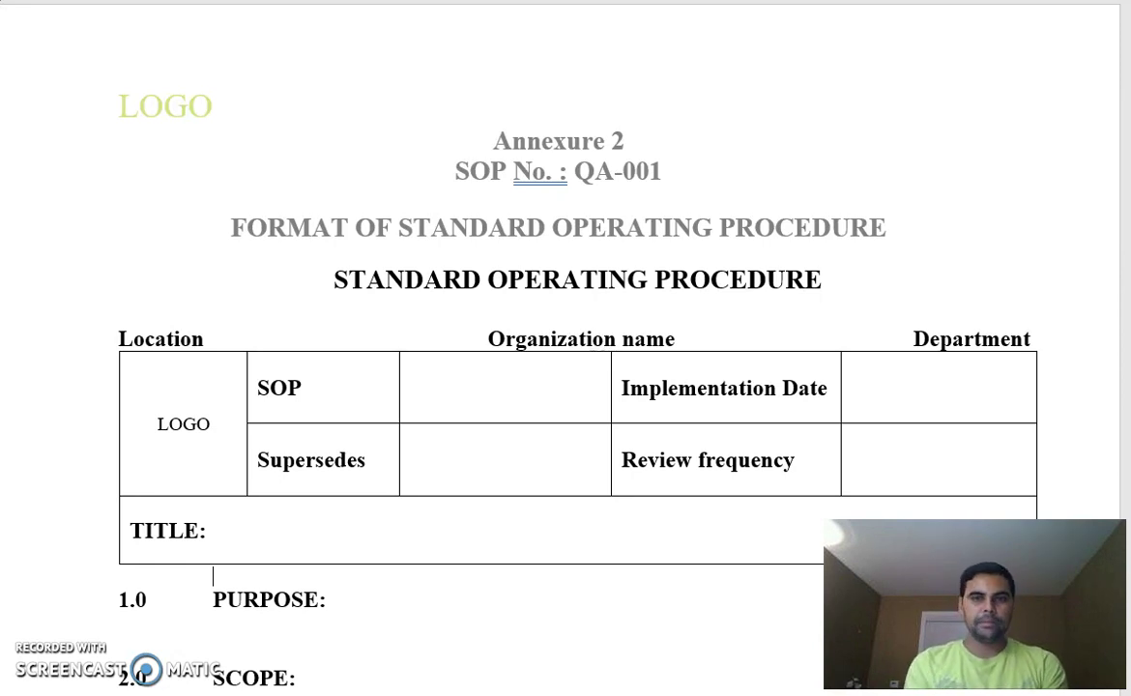
# - Delete the "Annexure 2" and "FORMAT OF STANDARD OPERATING PROCEDURE" lines from the first page header
pyautogui.click(825, 355)
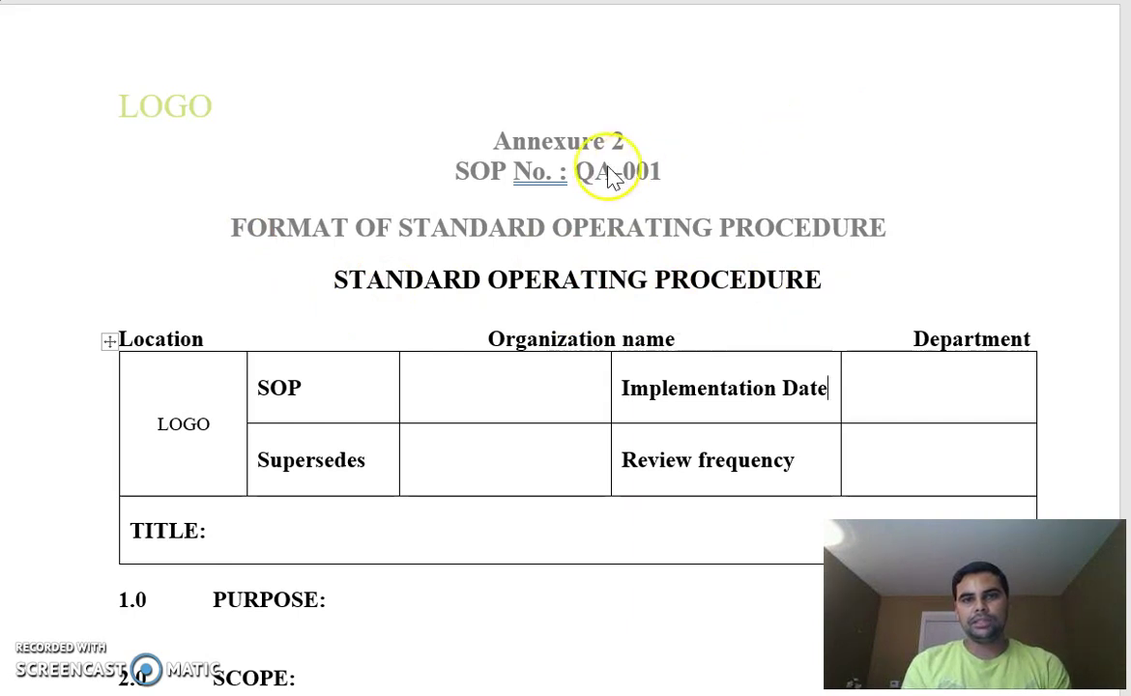
pyautogui.doubleClick(519, 146)
pyautogui.click(494, 141)
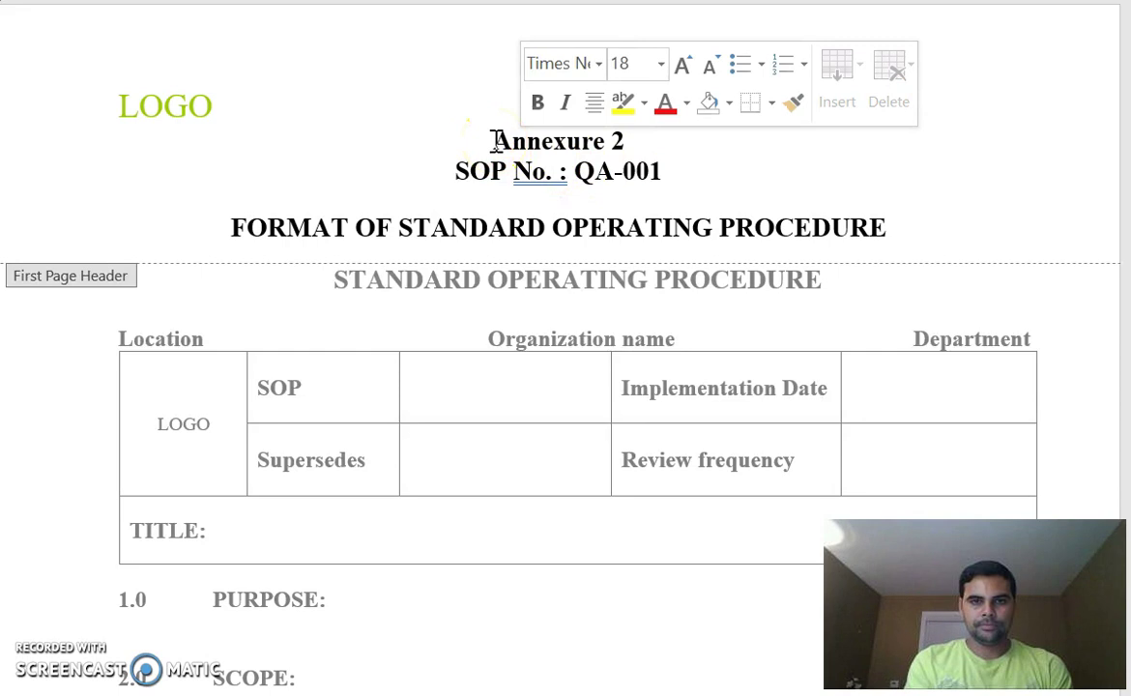
pyautogui.moveTo(494, 141); pyautogui.dragTo(636, 144)
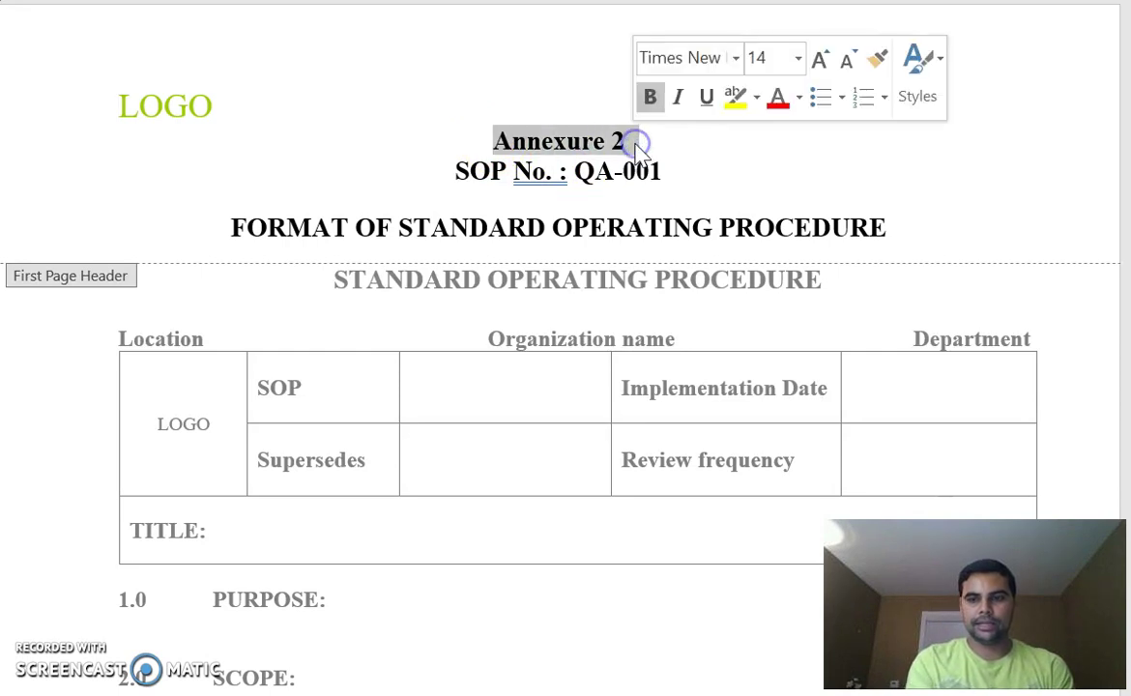
pyautogui.press('Delete')
pyautogui.click(232, 196)
pyautogui.moveTo(219, 197); pyautogui.dragTo(901, 207)
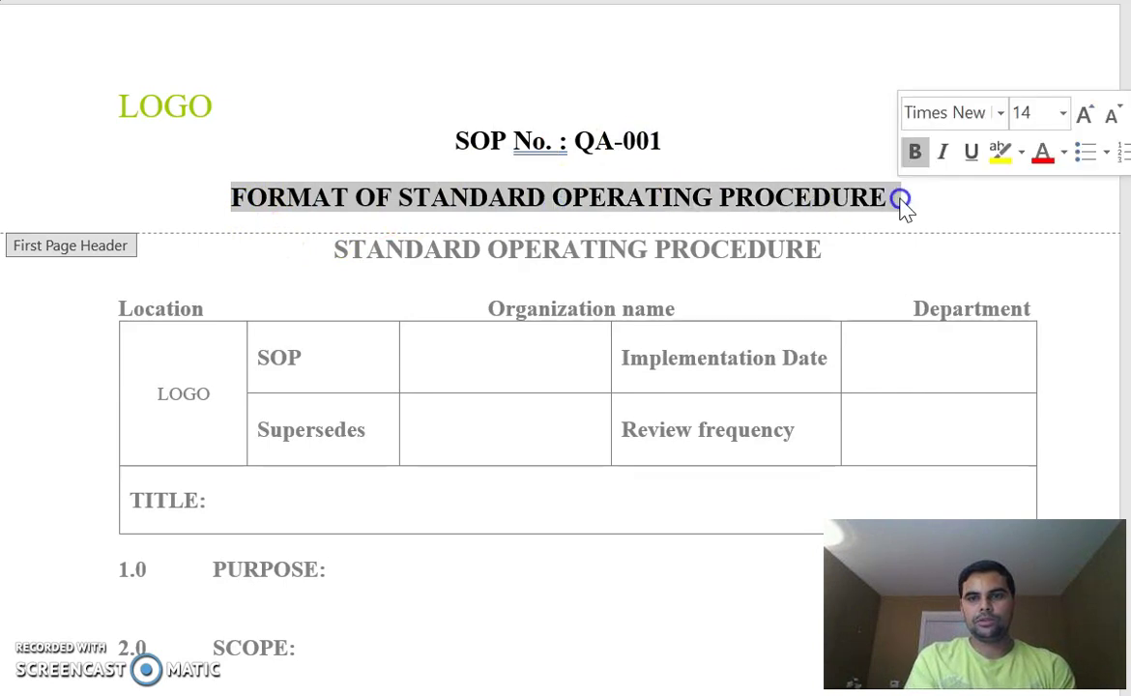
pyautogui.press('Delete')
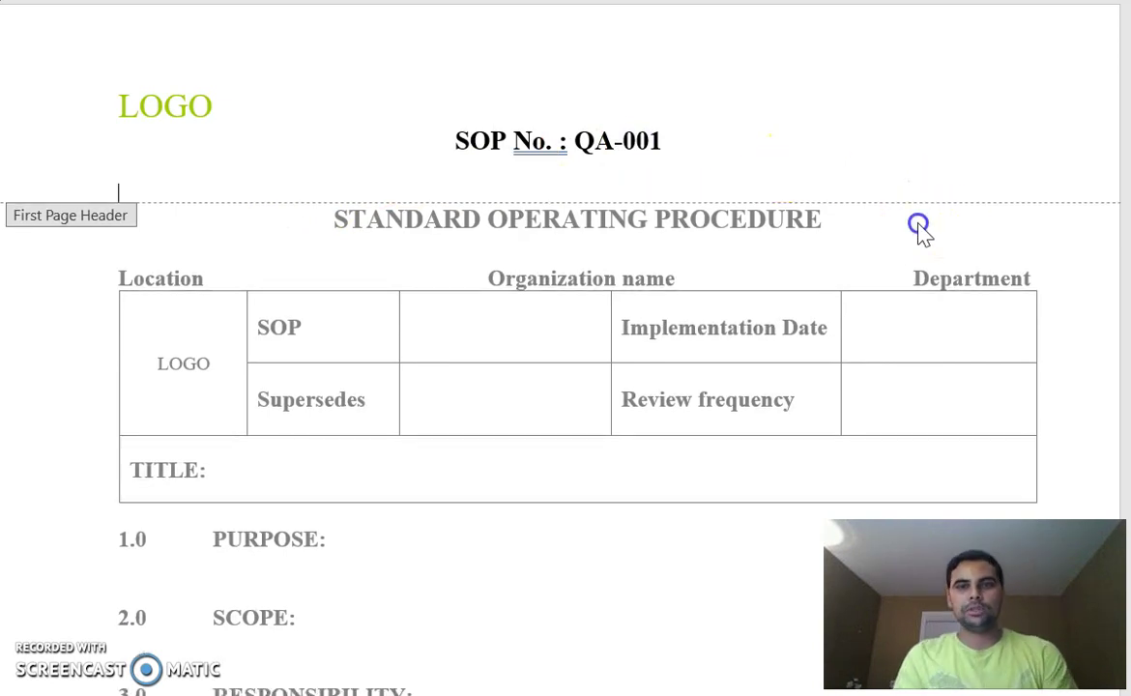
pyautogui.doubleClick(918, 227)
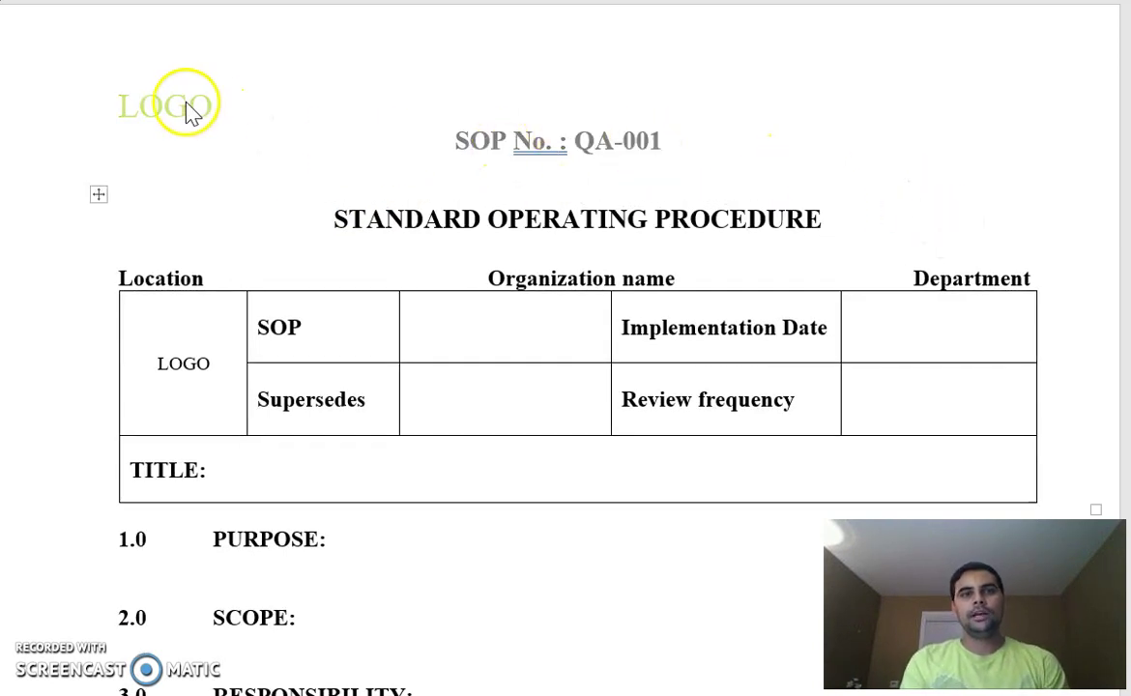
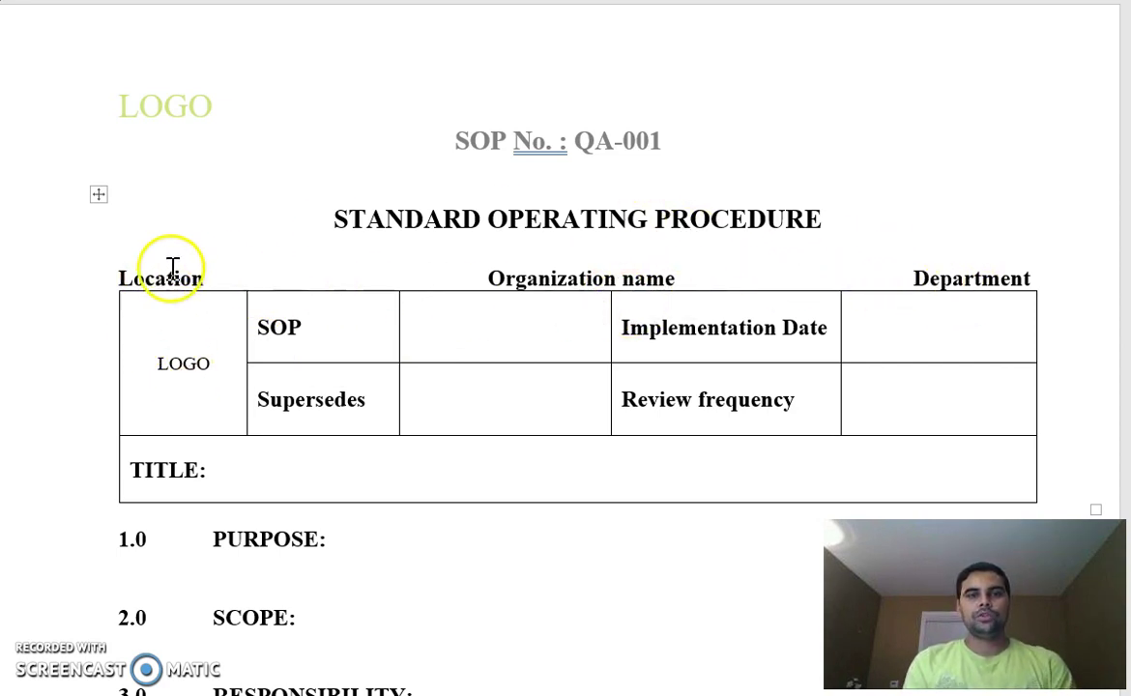
# - Replace "Location" with "Woburn" and "Organization" with "CPS" in the line above the SOP table
pyautogui.moveTo(208, 278); pyautogui.dragTo(99, 271)
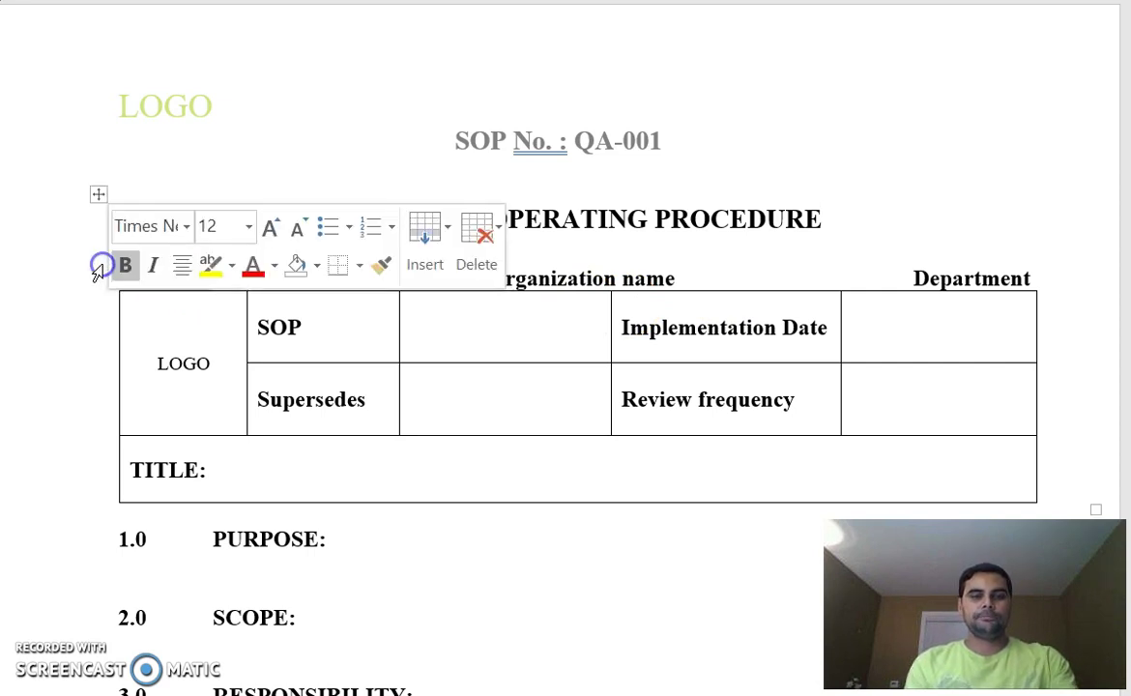
pyautogui.write('Woburnn')
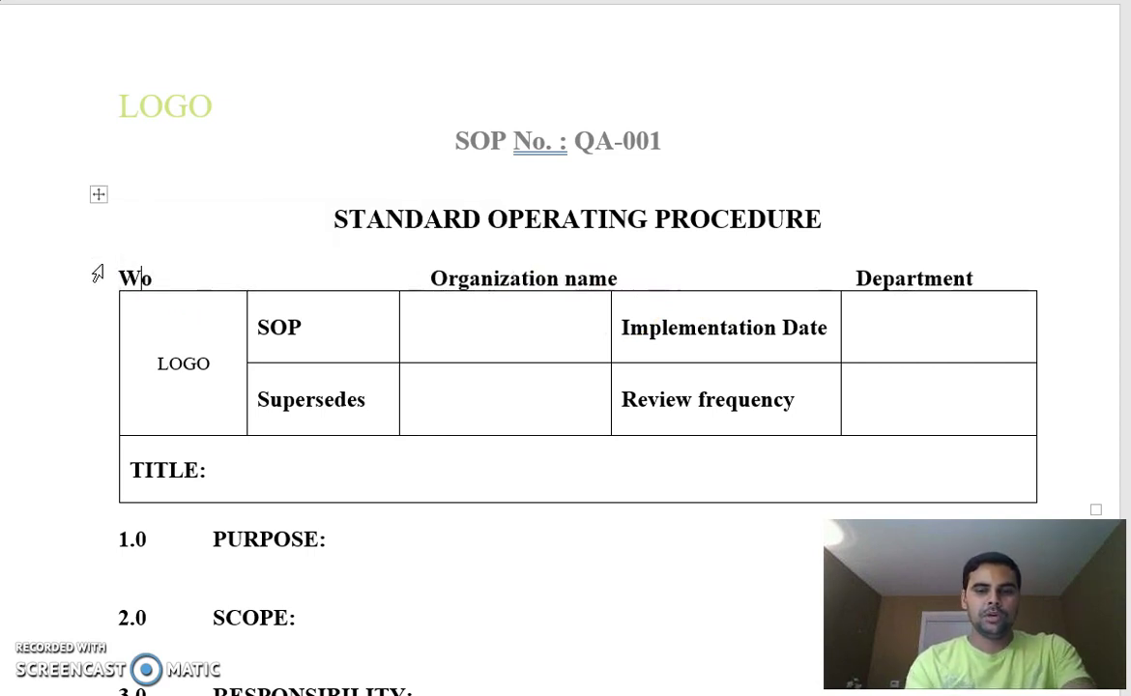
pyautogui.press('BackSpace')
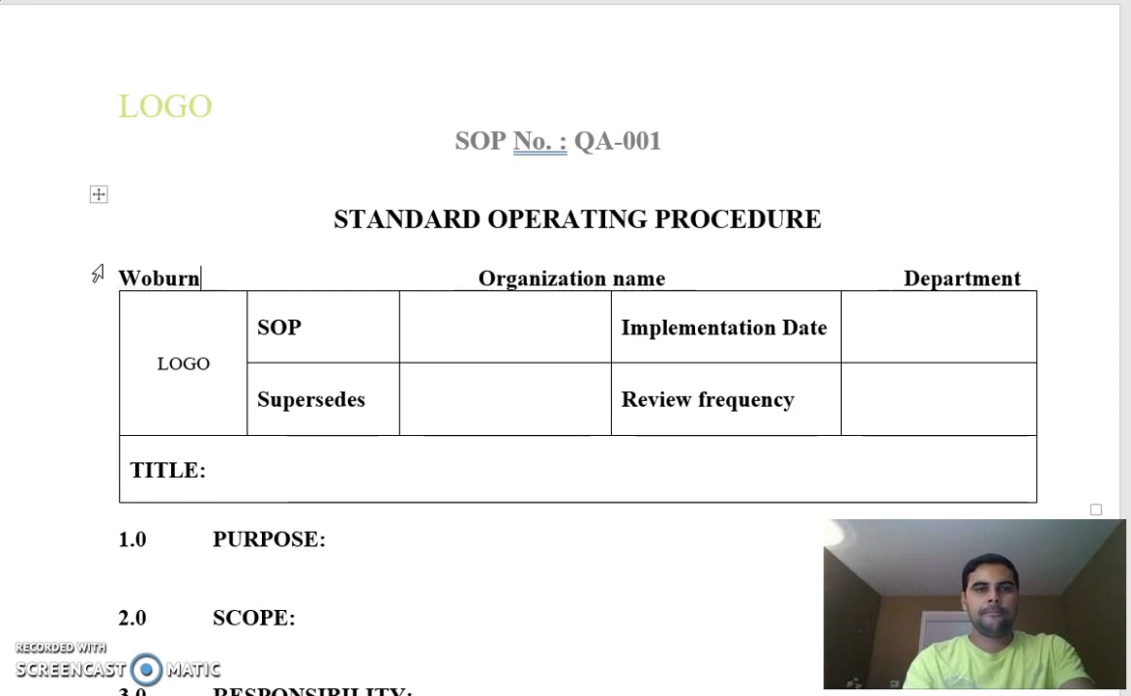
pyautogui.doubleClick(480, 283)
pyautogui.write('CPS')
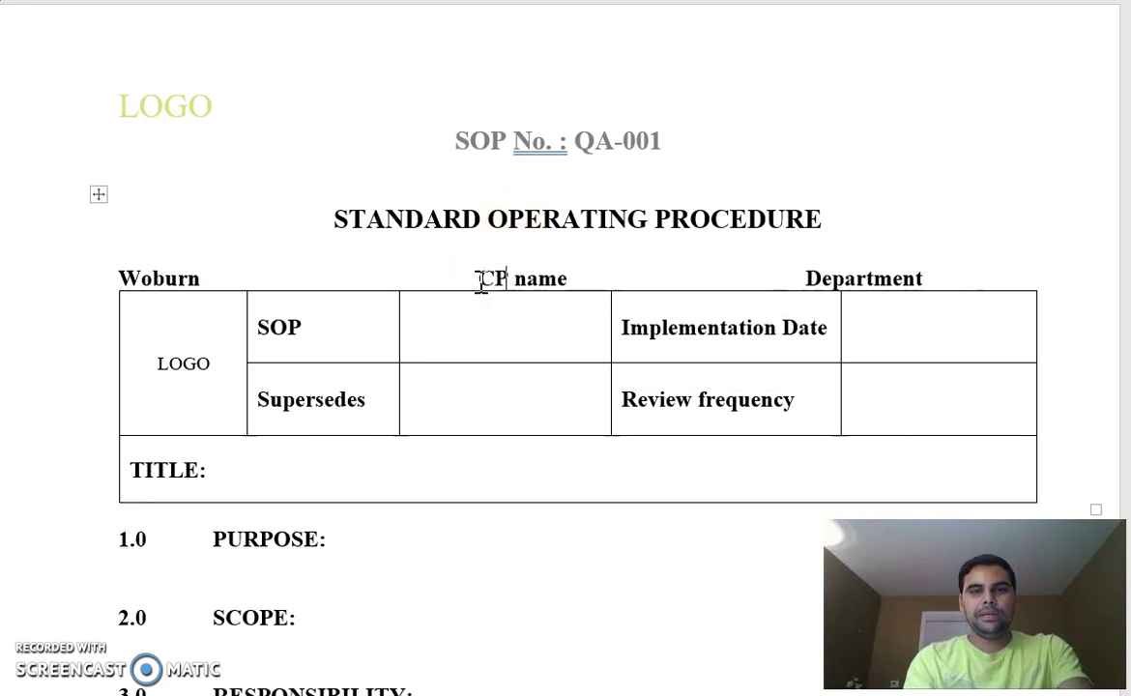
# - Replace the "Department" placeholder above the SOP table with "QA"
pyautogui.doubleClick(841, 281)
pyautogui.click(979, 254)
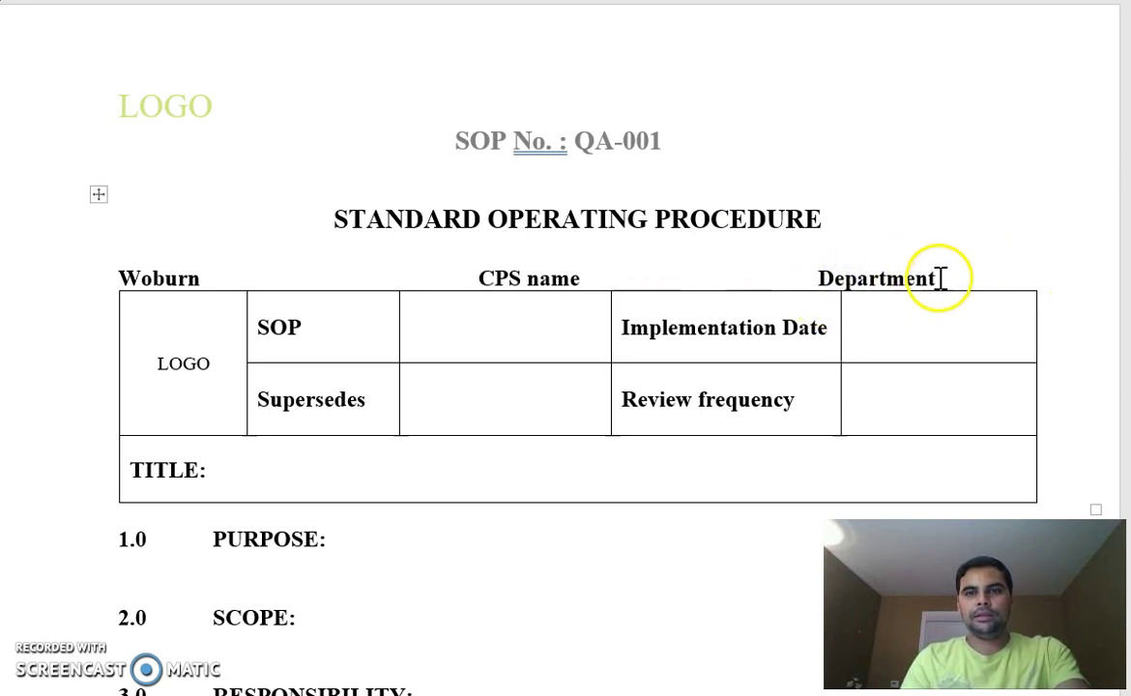
pyautogui.moveTo(938, 277); pyautogui.dragTo(814, 276)
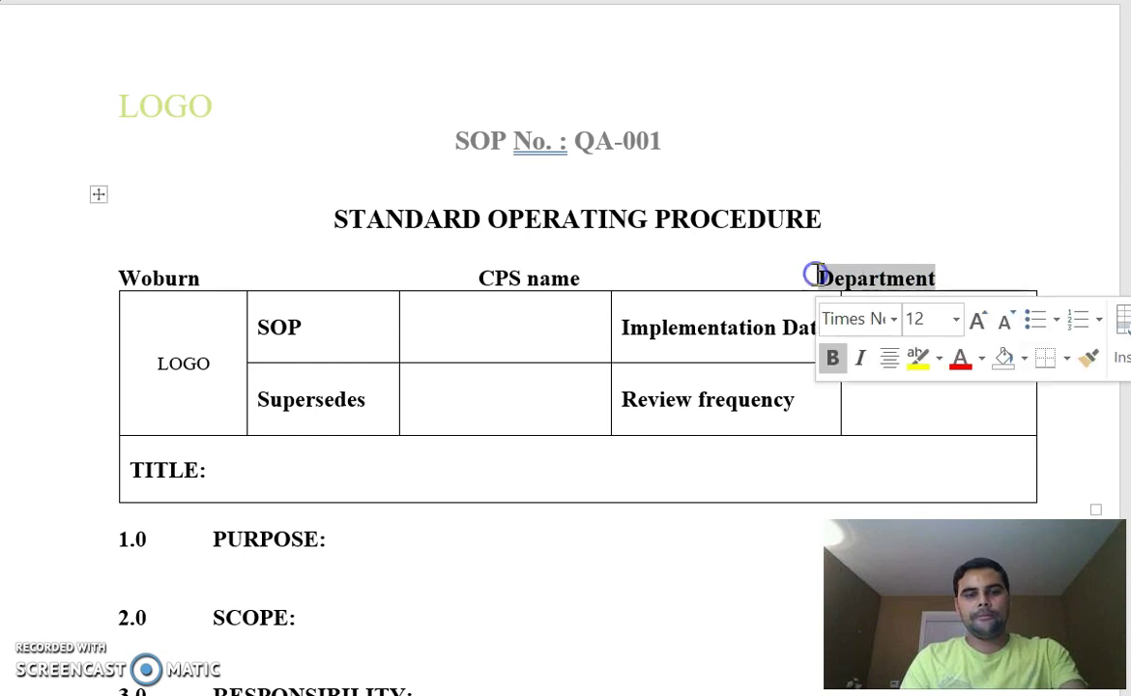
pyautogui.write('QA')
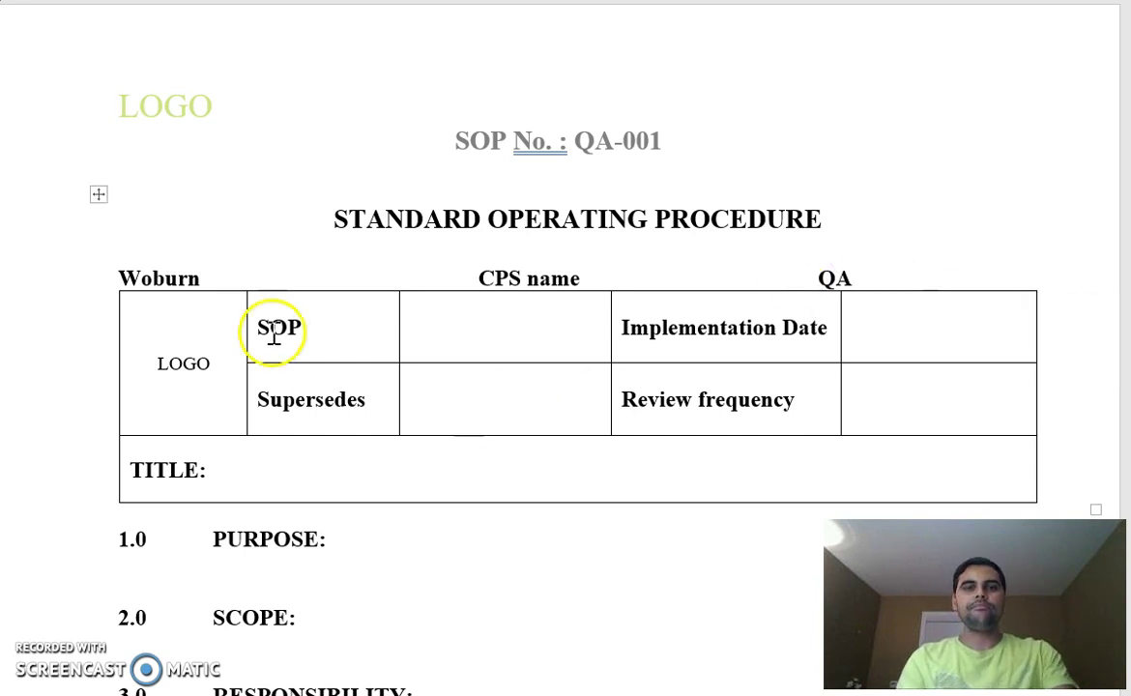
pyautogui.click(505, 346)
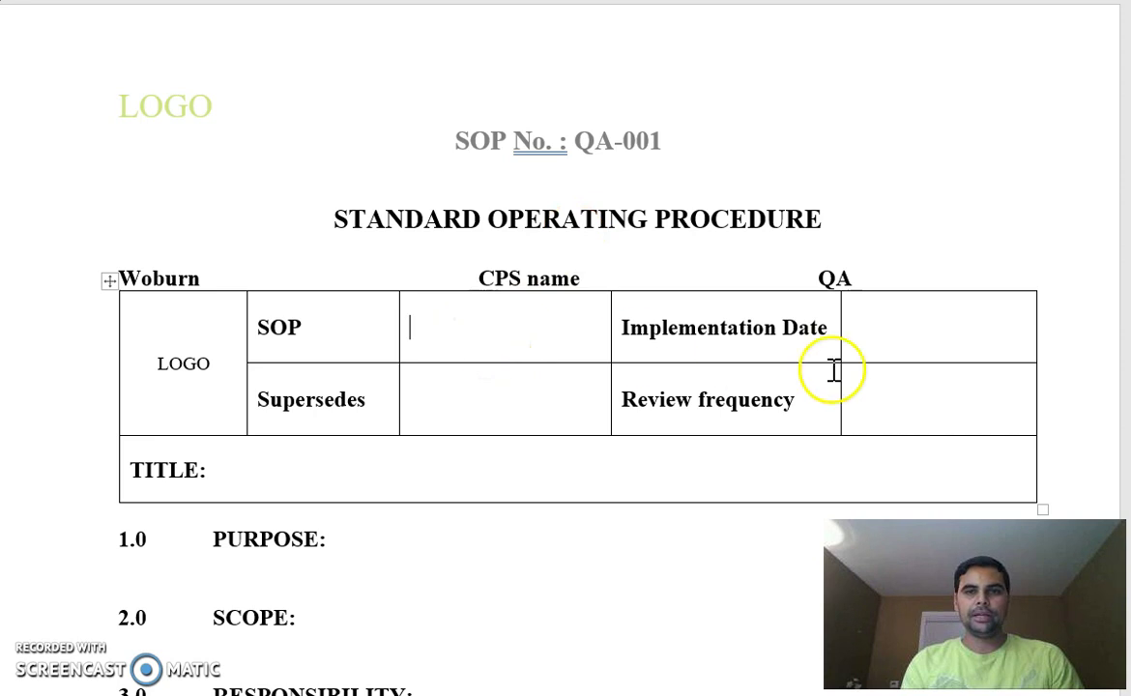
pyautogui.click(900, 327)
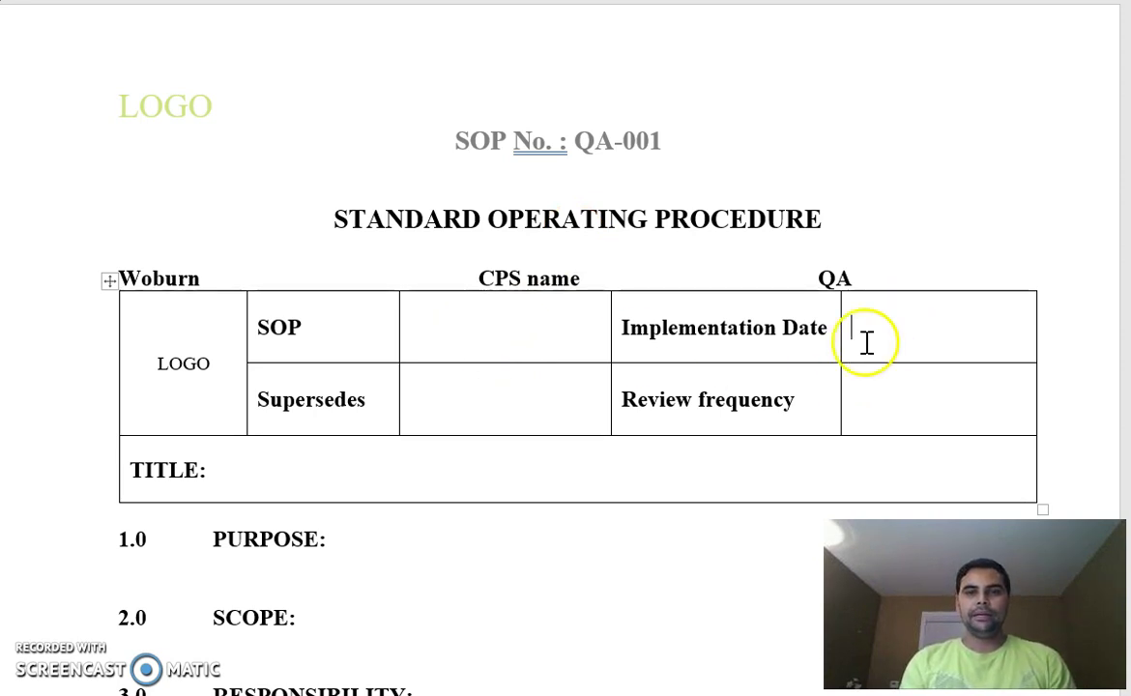
pyautogui.click(885, 419)
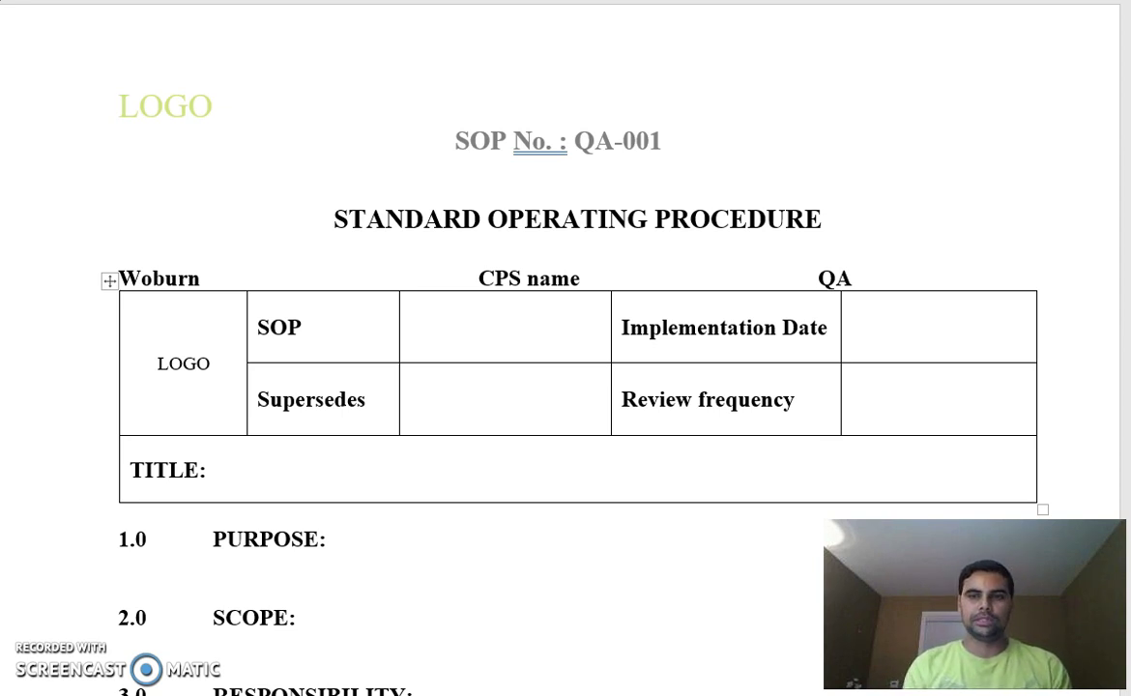
pyautogui.moveTo(1049, 282)
pyautogui.click(926, 403)
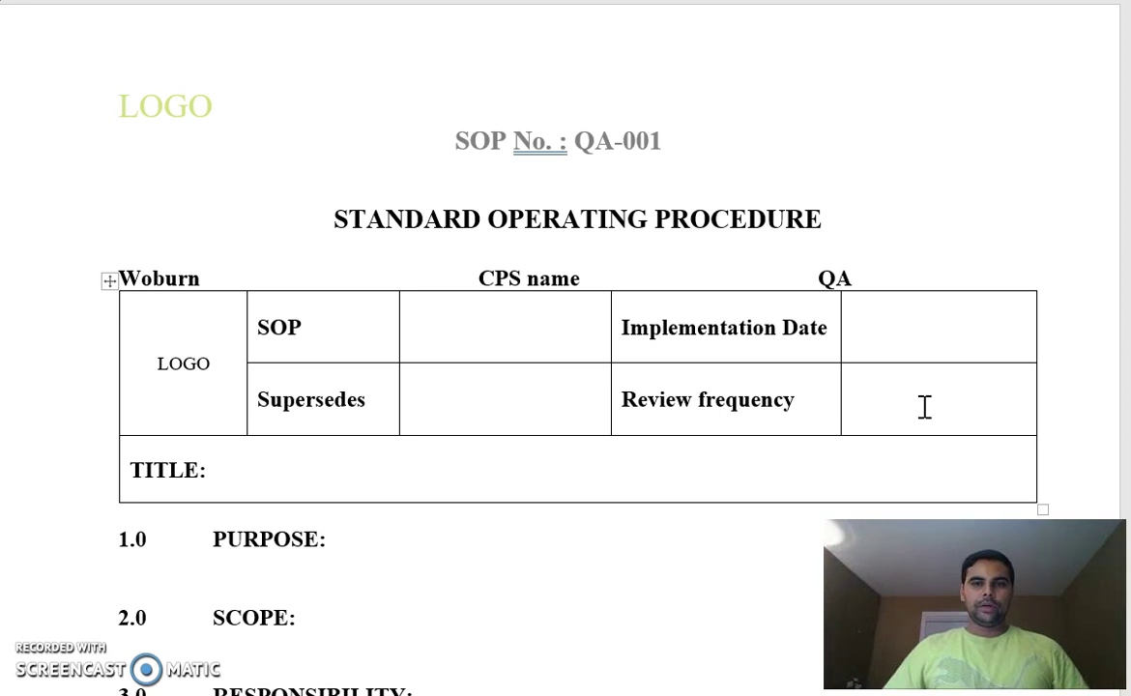
pyautogui.click(433, 409)
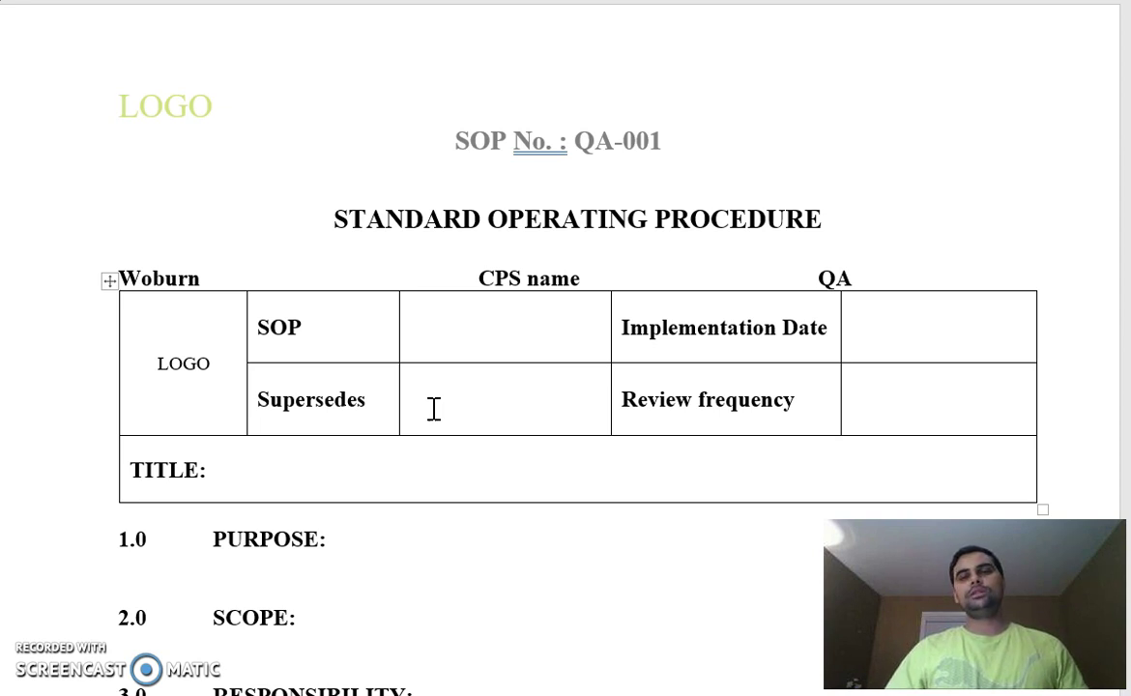
pyautogui.click(438, 389)
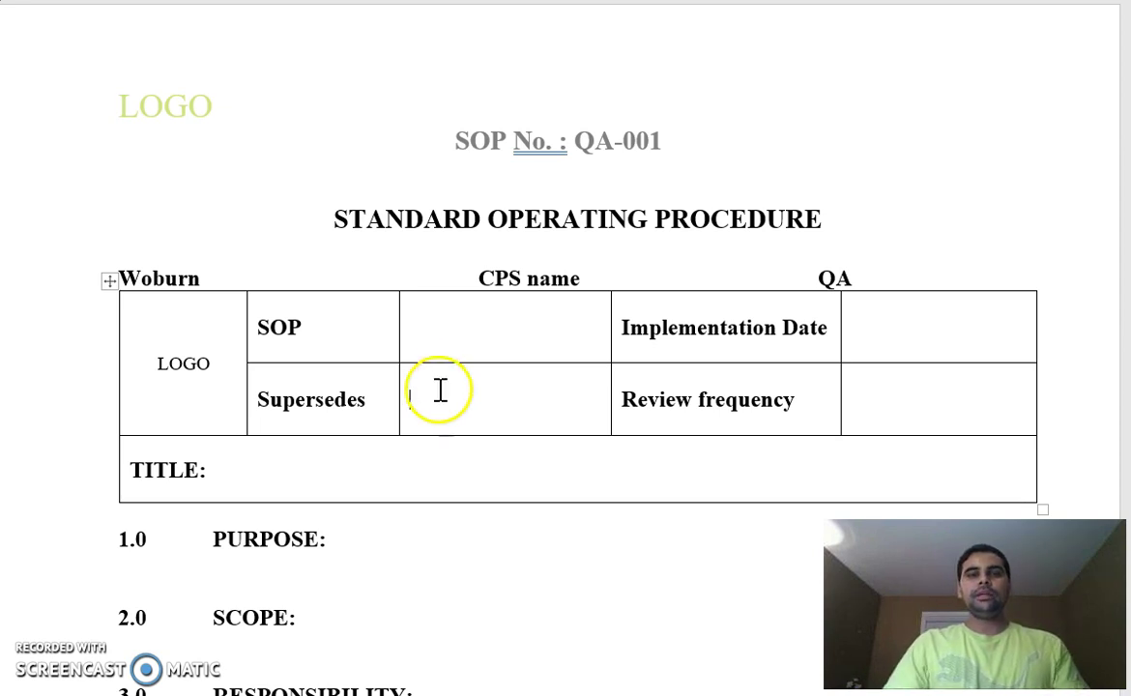
# - Fill in the table with QA-002 as the SOP number and QA-001 as the superseded SOP
pyautogui.click(439, 315)
pyautogui.write('QA')
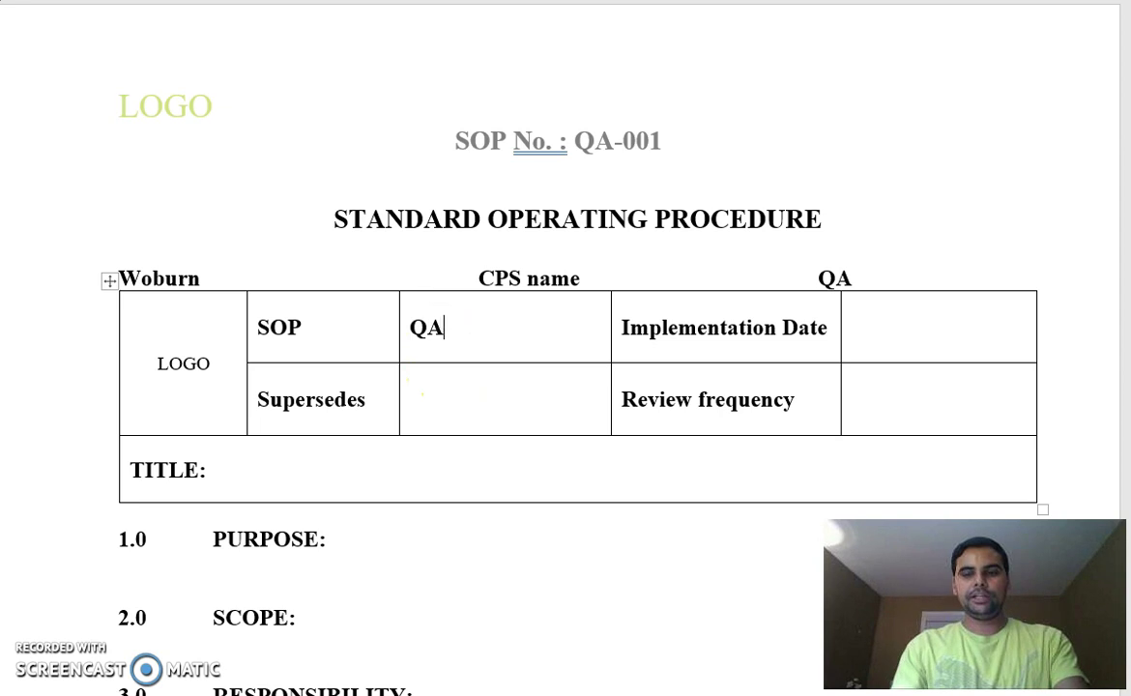
pyautogui.write('-002')
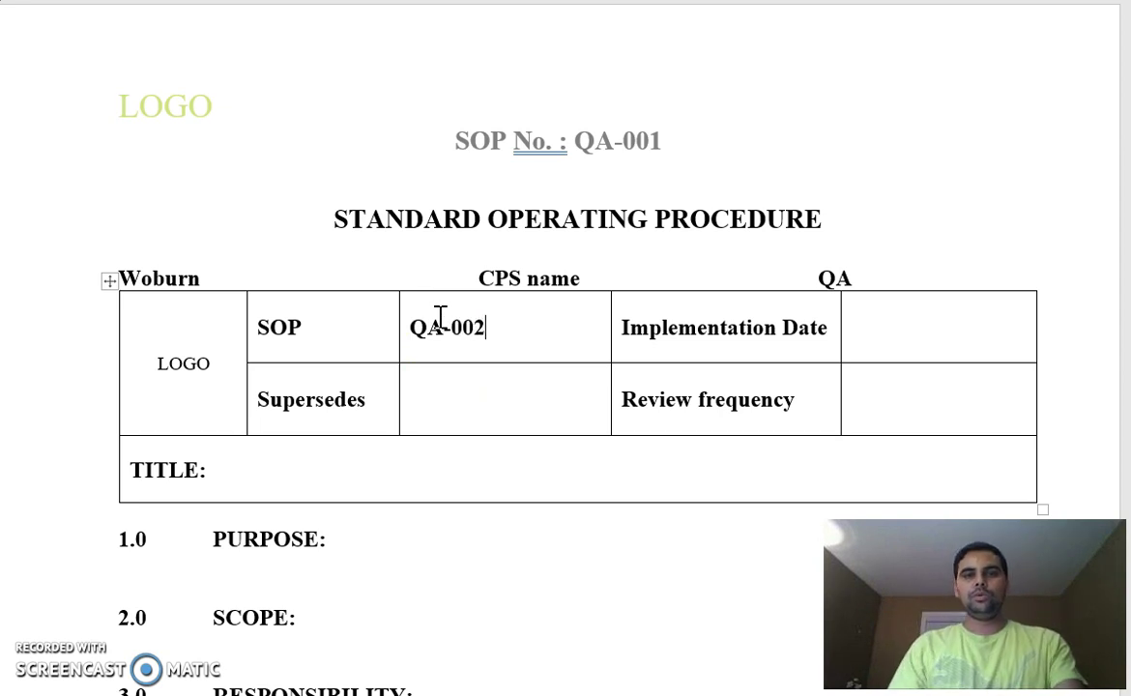
pyautogui.click(517, 404)
pyautogui.write('Q')
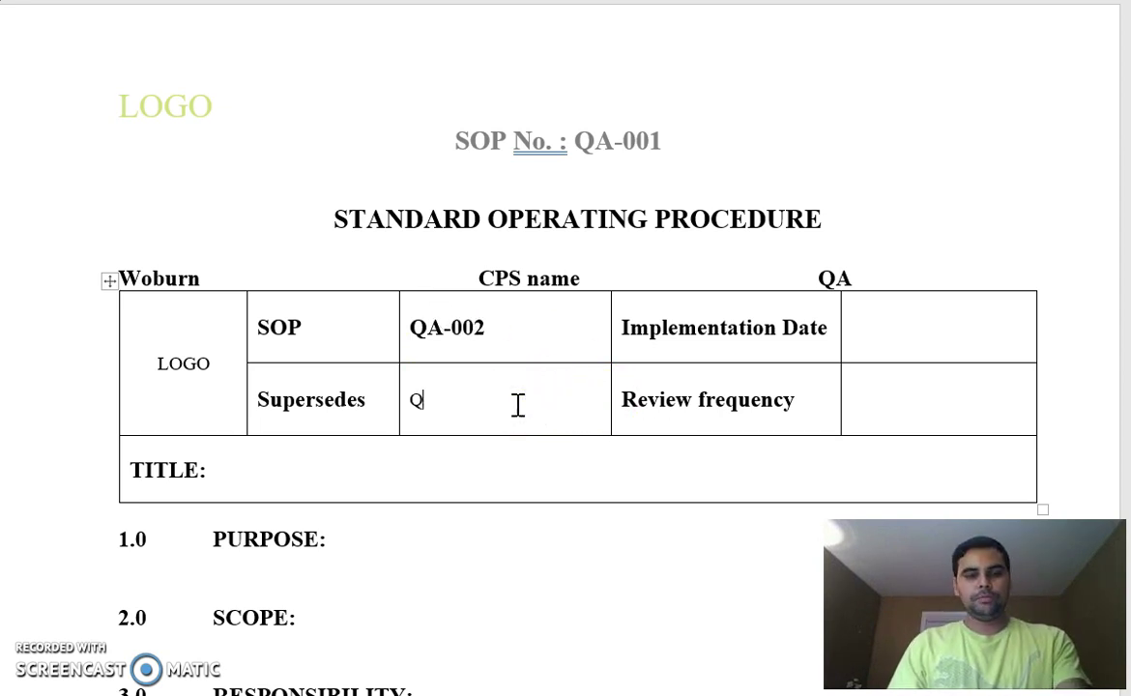
pyautogui.write('A-00')
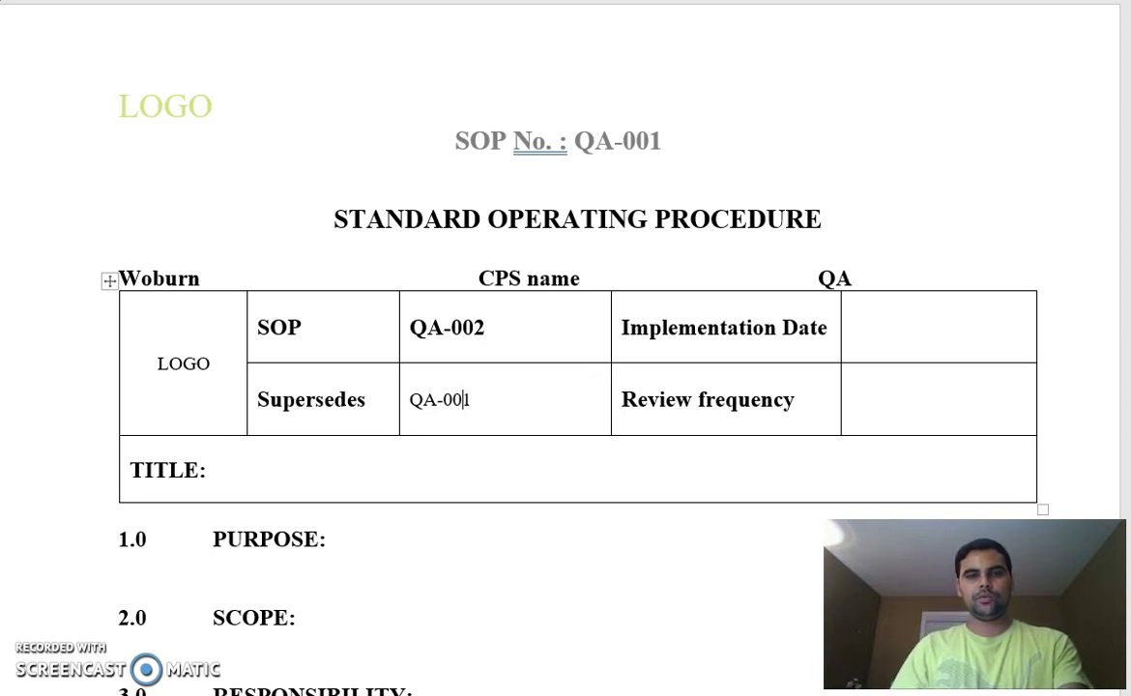
pyautogui.write('1')
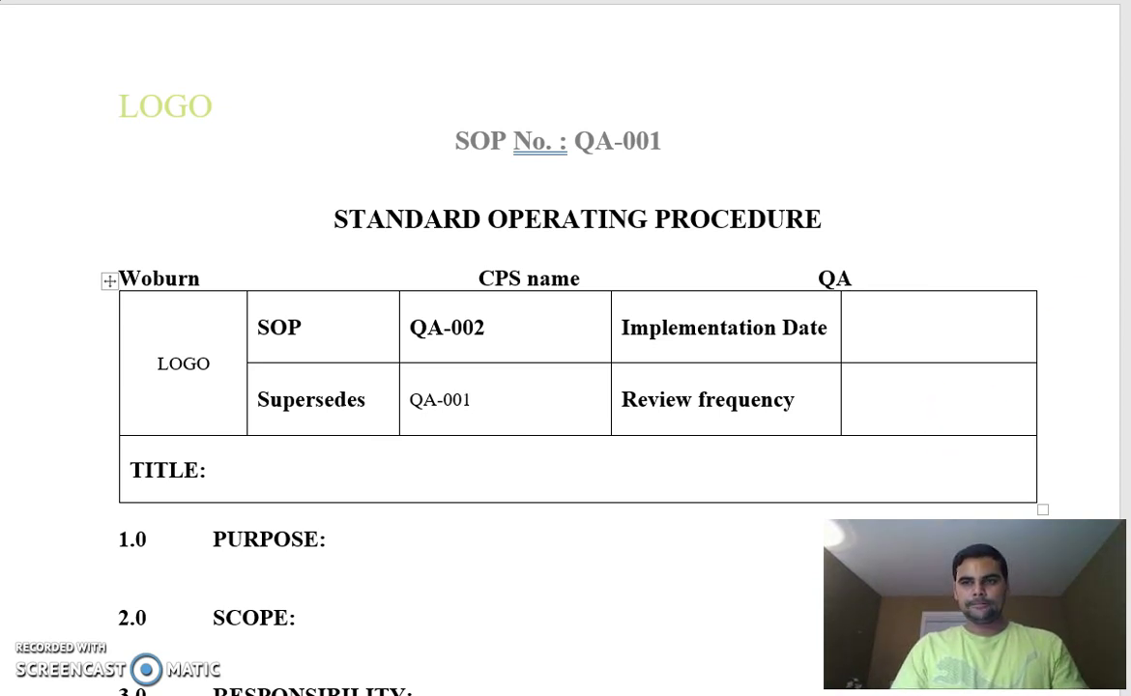
# - Look through the SOP section headings and view the digital wall clock slide in PowerPoint for reference
pyautogui.scroll(-5, 565, 348)
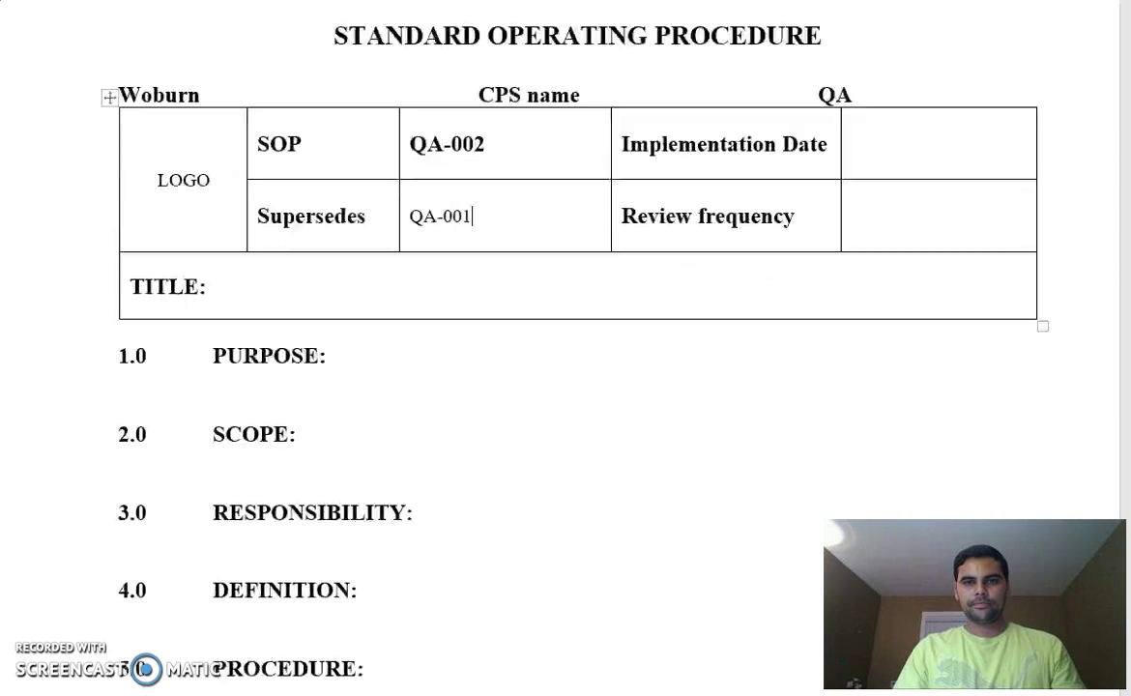
pyautogui.scroll(2, 565, 348)
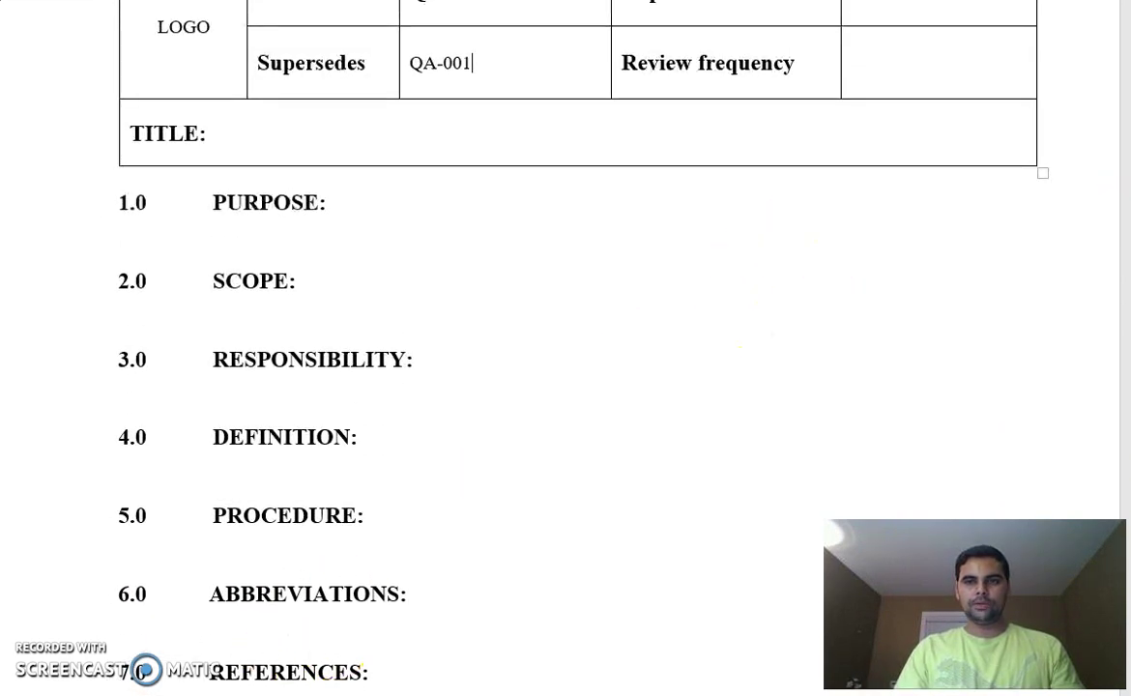
pyautogui.scroll(2, 565, 348)
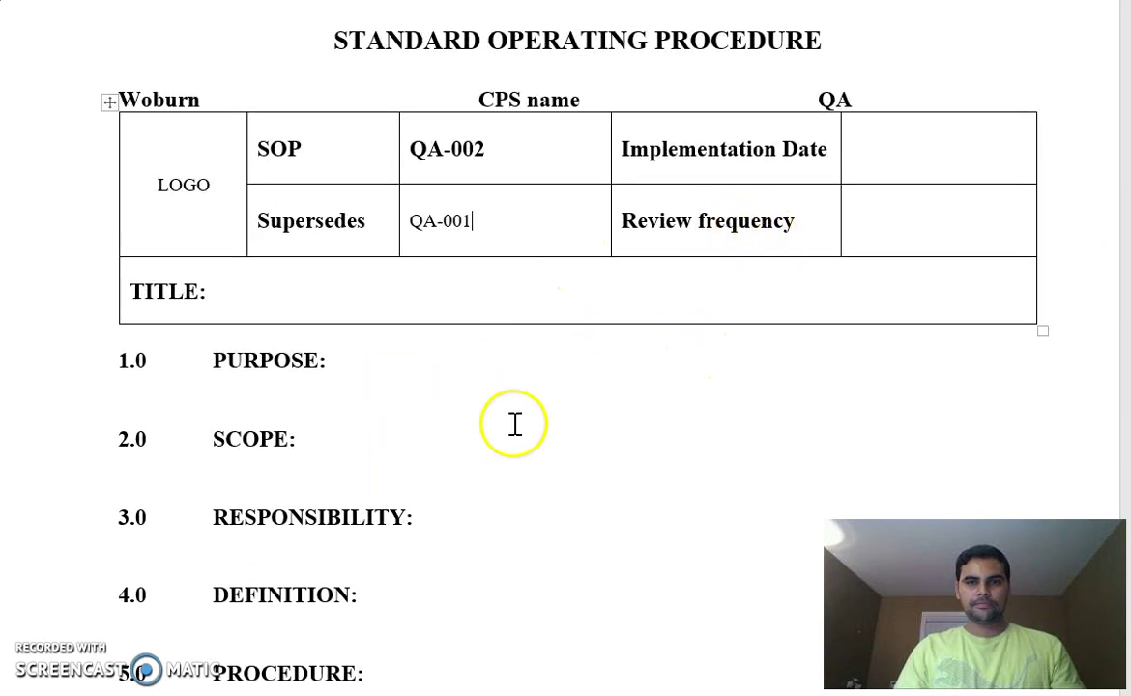
pyautogui.click(401, 391)
pyautogui.click(346, 311)
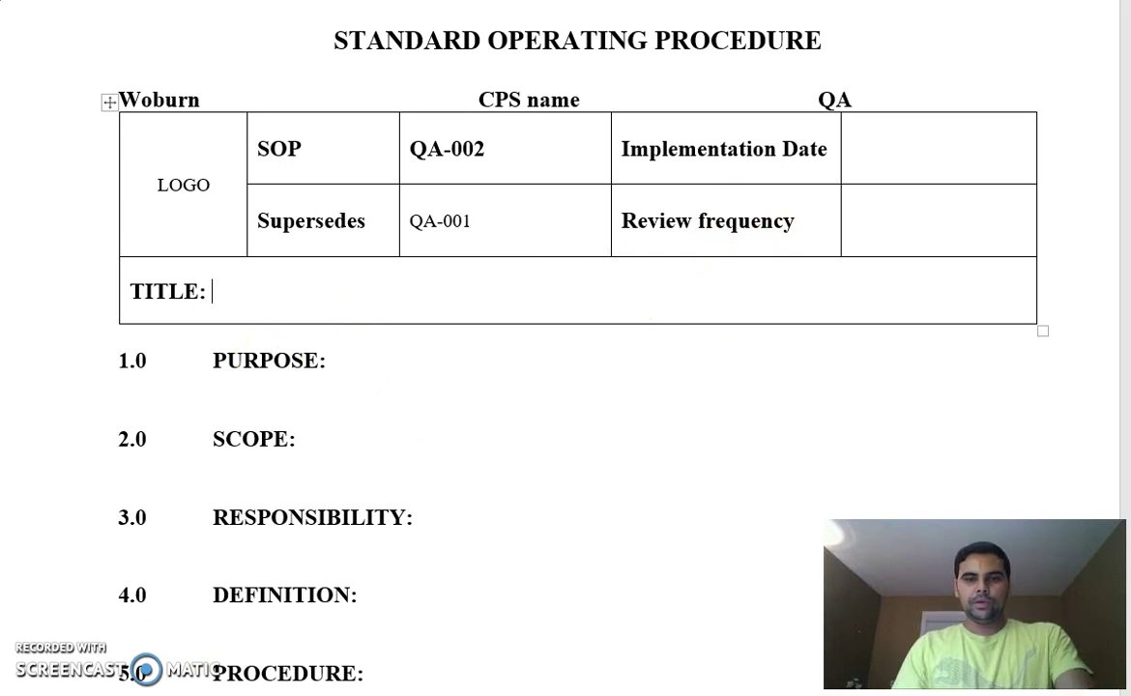
pyautogui.hotkey('alt', 'Tab')
pyautogui.press('Right')
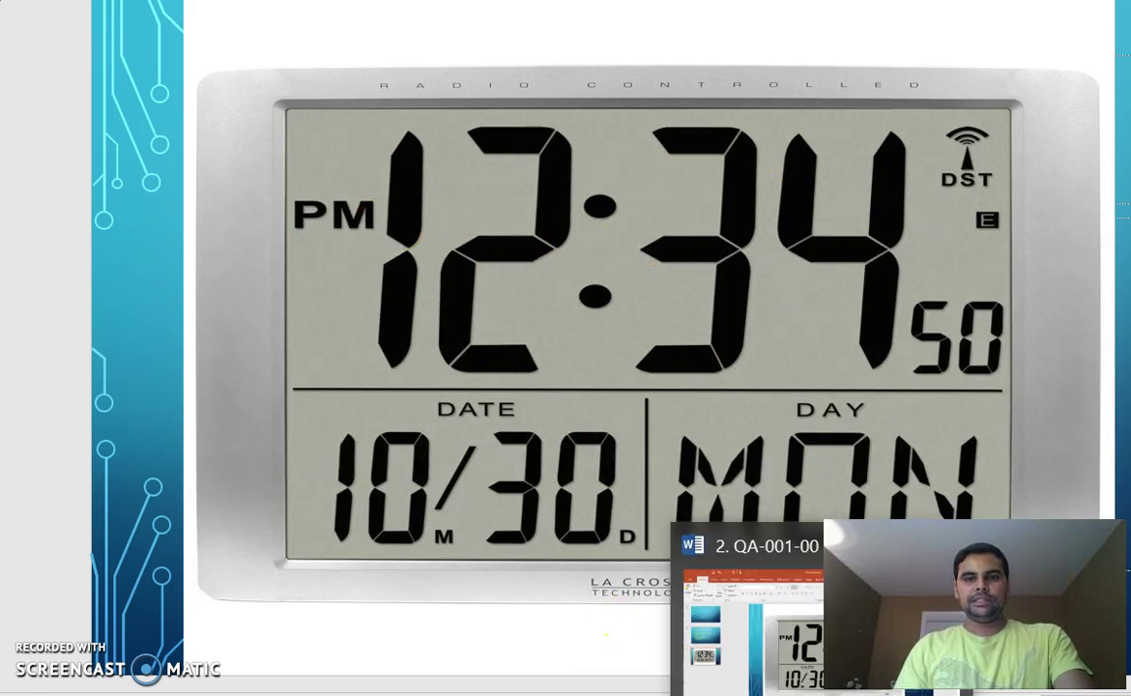
pyautogui.click(754, 618)
# - Enter "Operation of digital wall clock" as the SOP title in the table's TITLE row
pyautogui.click(314, 301)
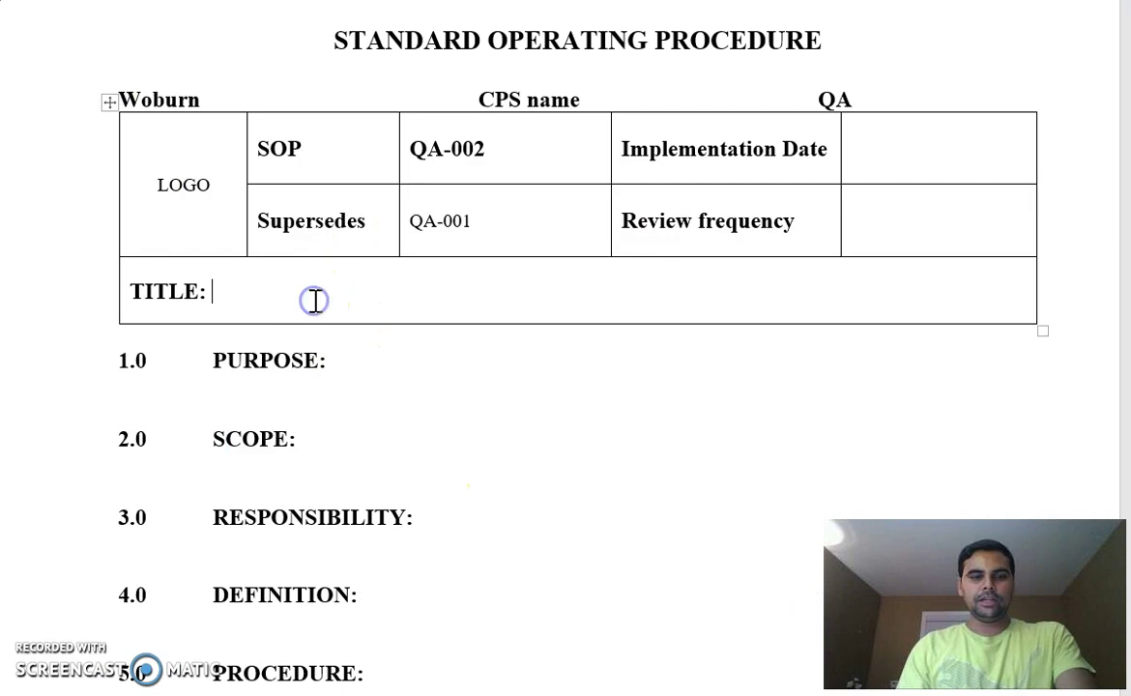
pyautogui.write('Opera')
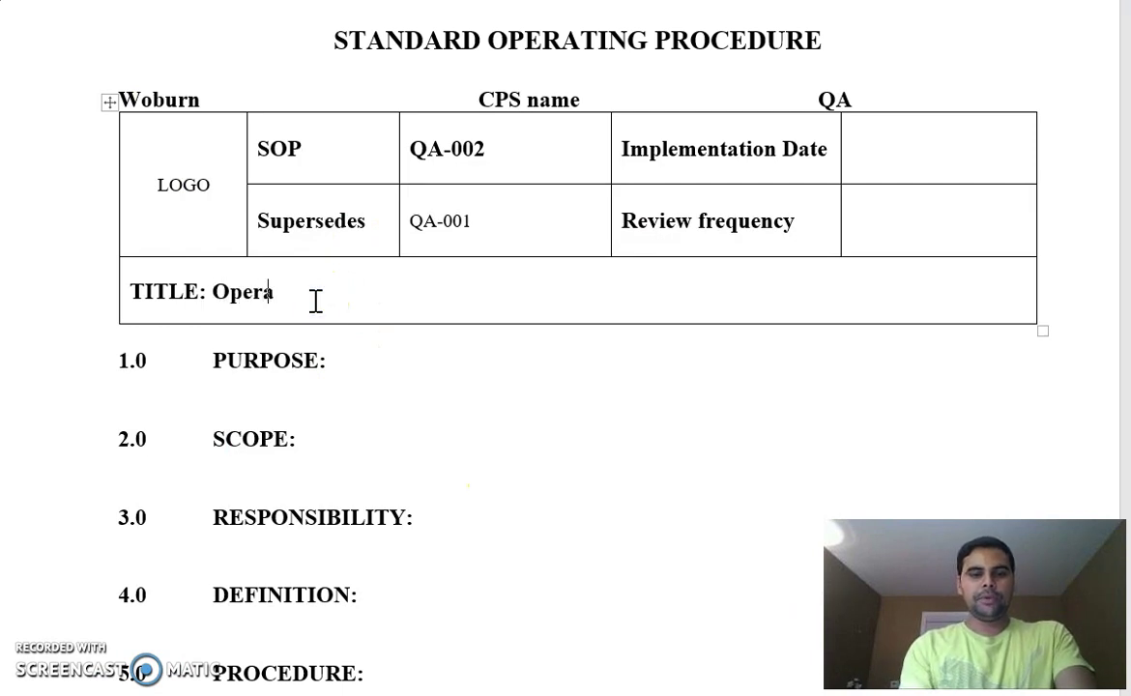
pyautogui.write('tion of ')
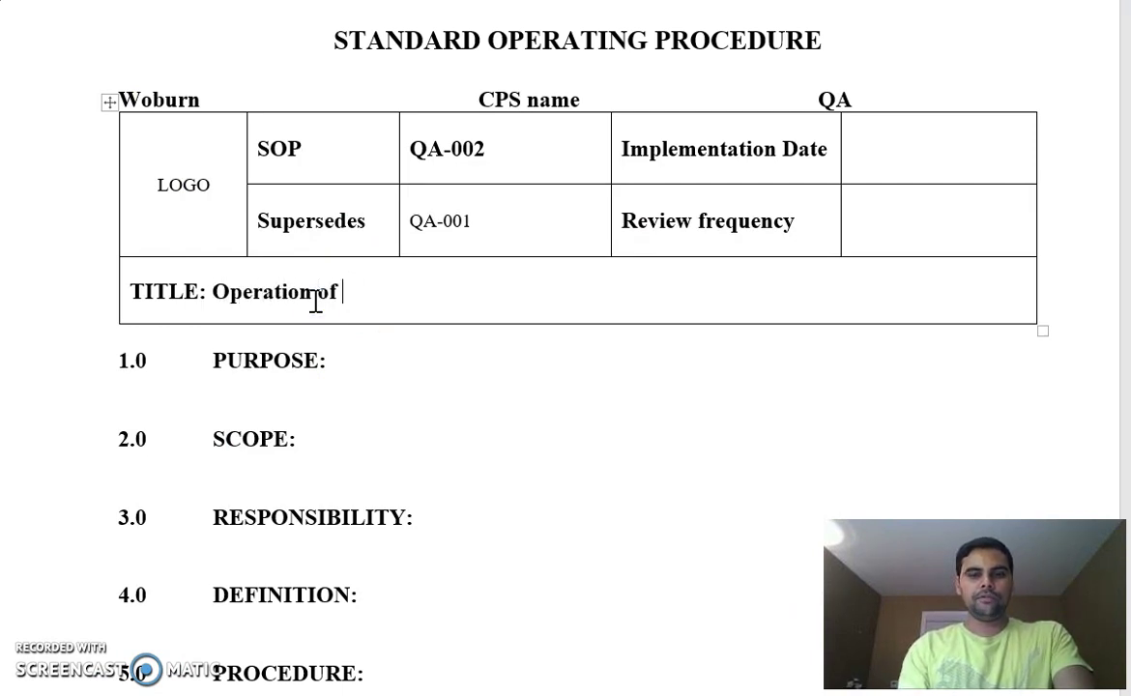
pyautogui.write('digital wall clock')
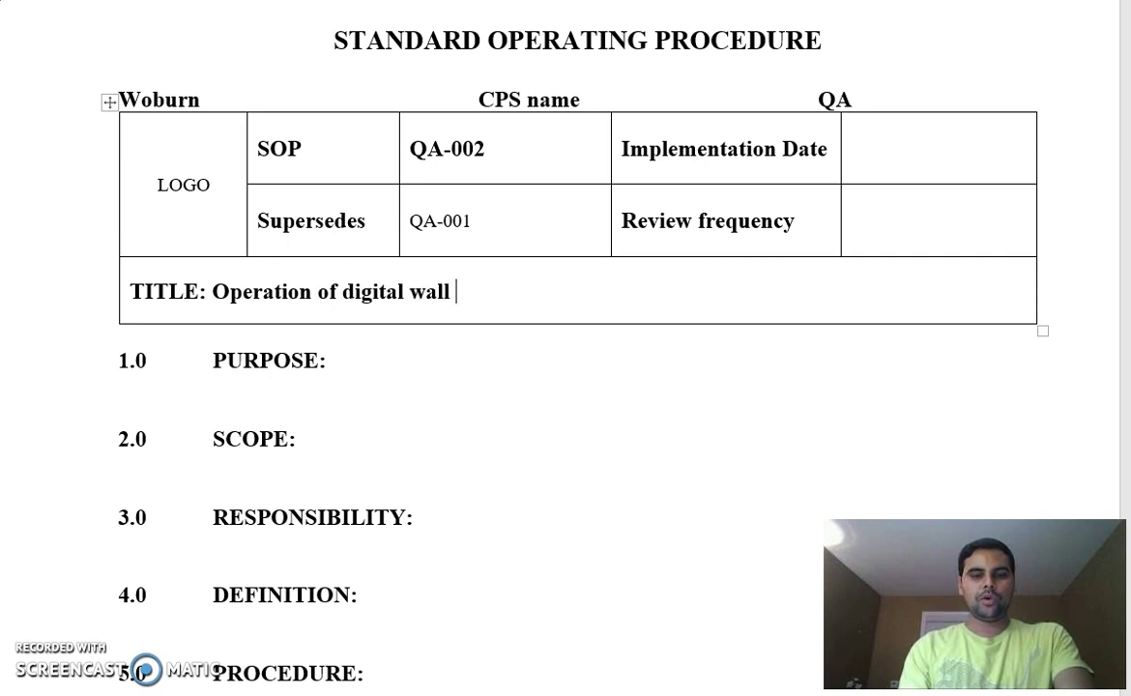
pyautogui.click(370, 381)
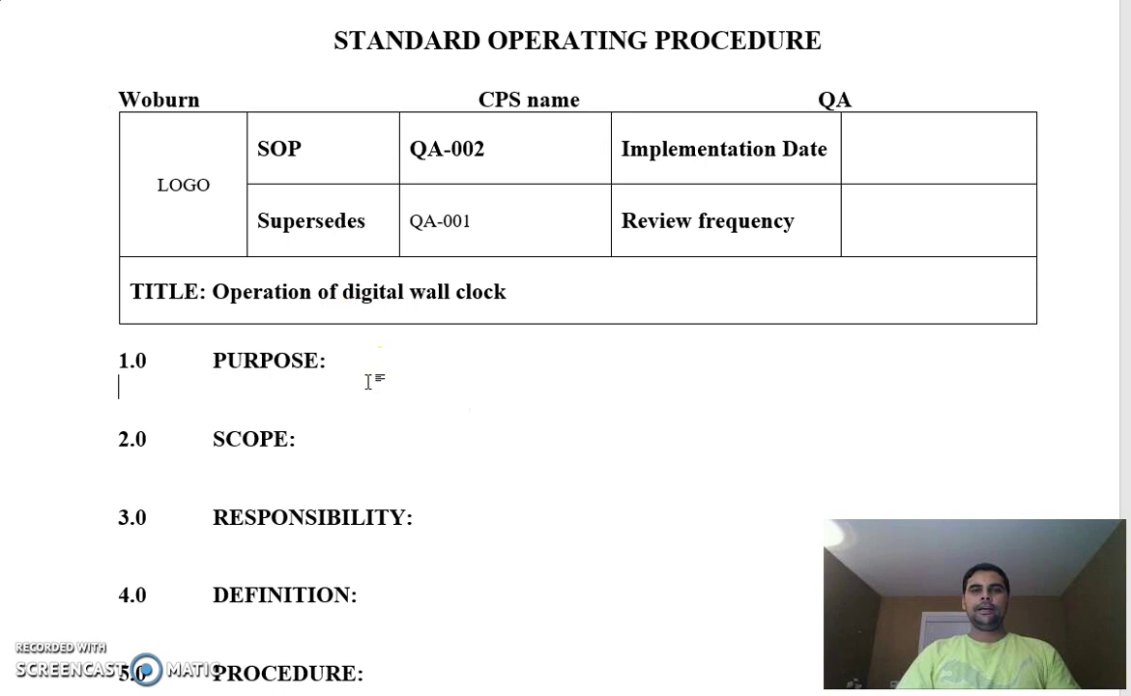
# - Go over the empty PURPOSE, SCOPE, RESPONSIBILITY and DEFINITION sections below the title table
pyautogui.click(676, 415)
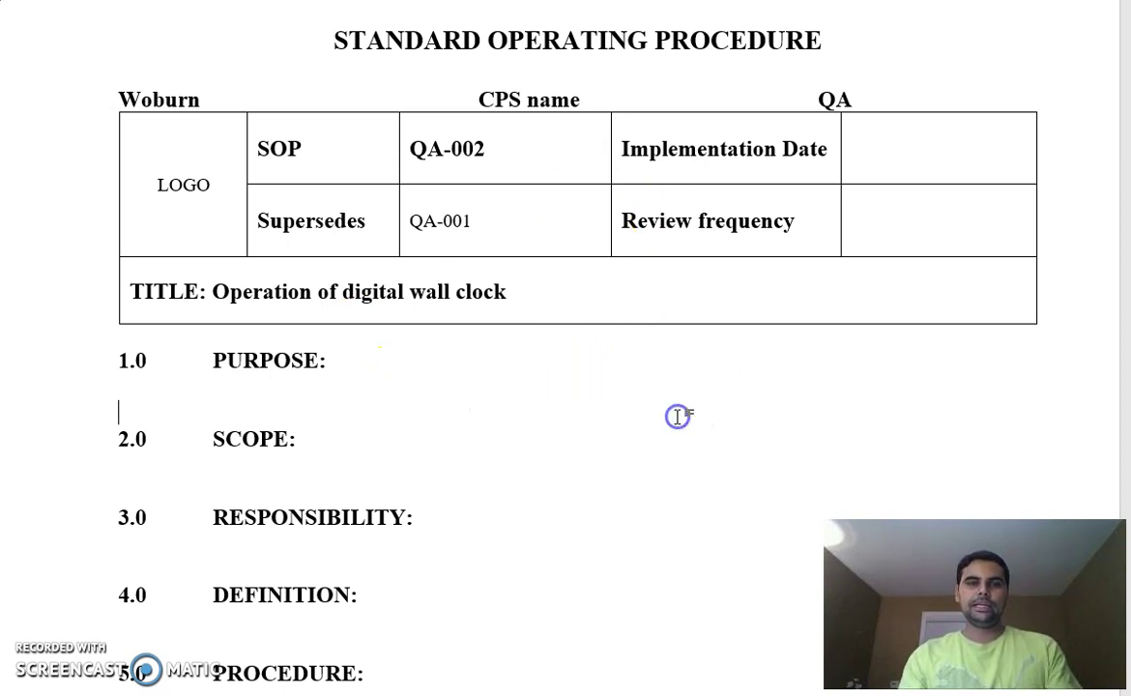
pyautogui.press('Down')
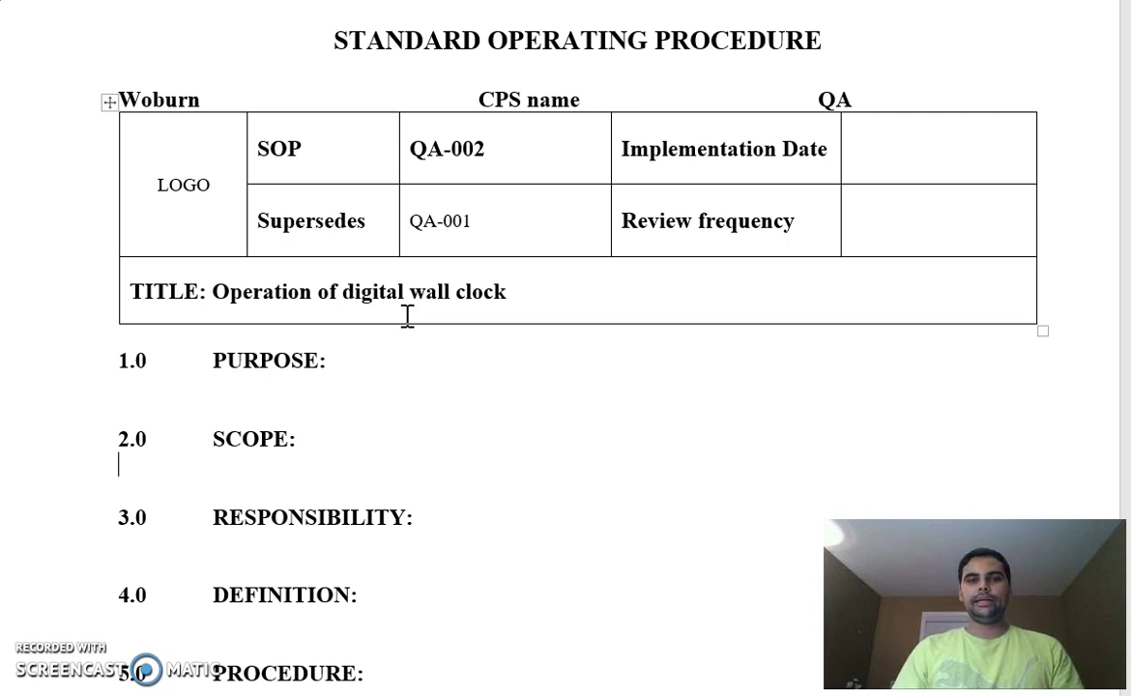
pyautogui.click(459, 426)
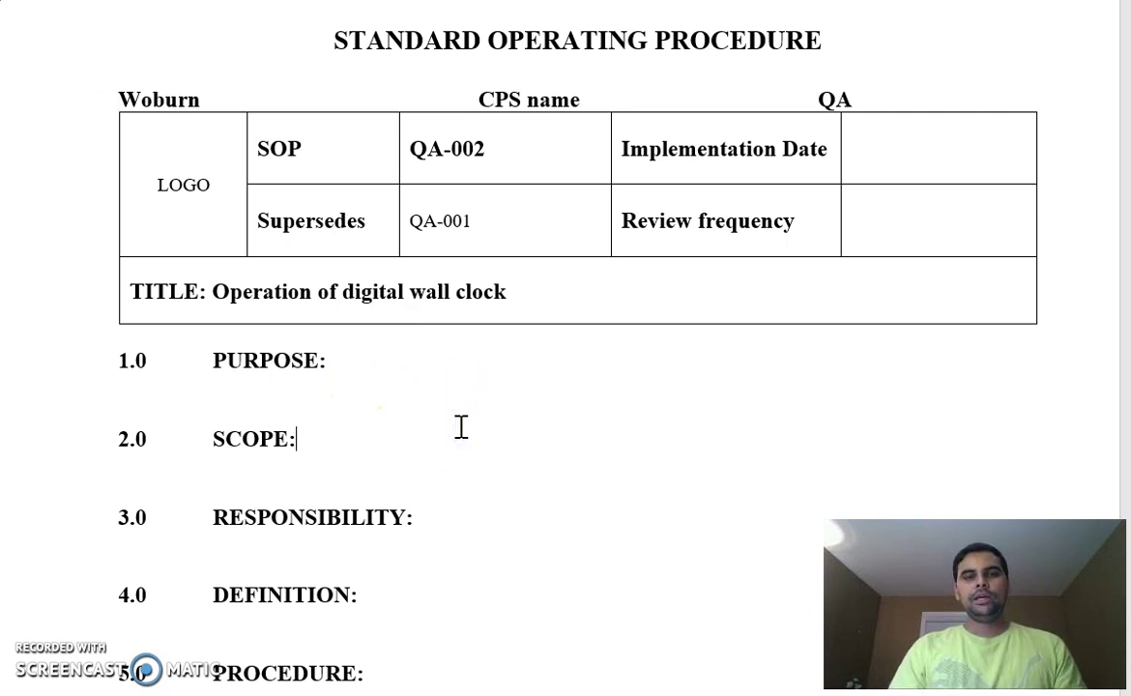
pyautogui.click(363, 359)
pyautogui.click(319, 451)
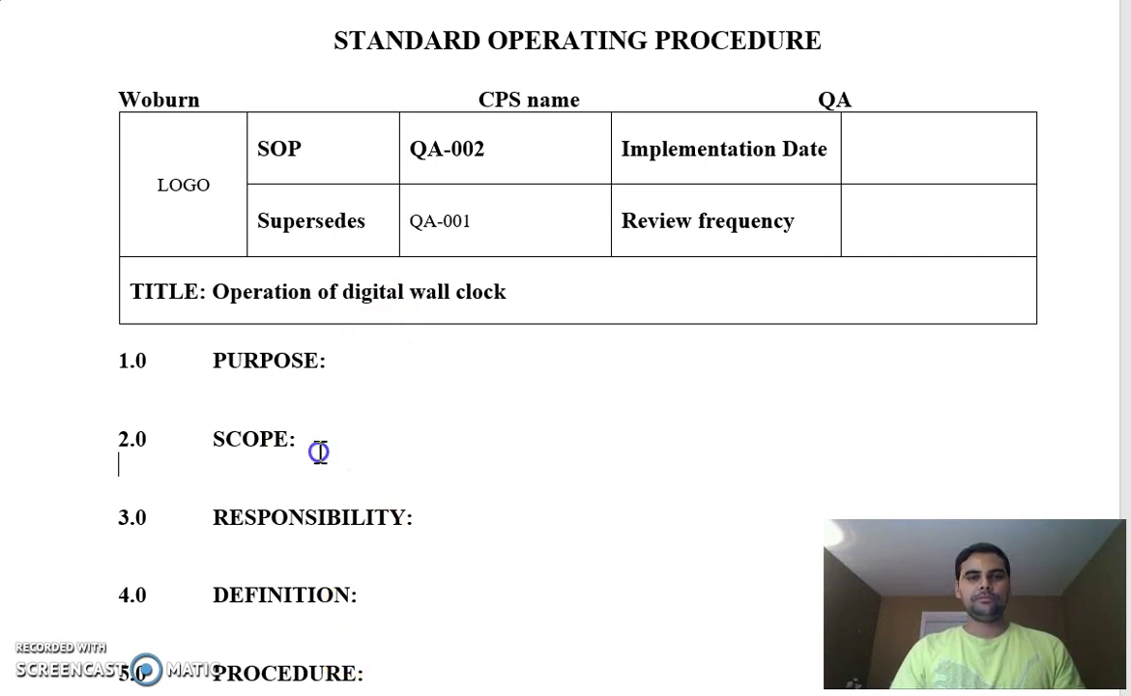
pyautogui.click(372, 370)
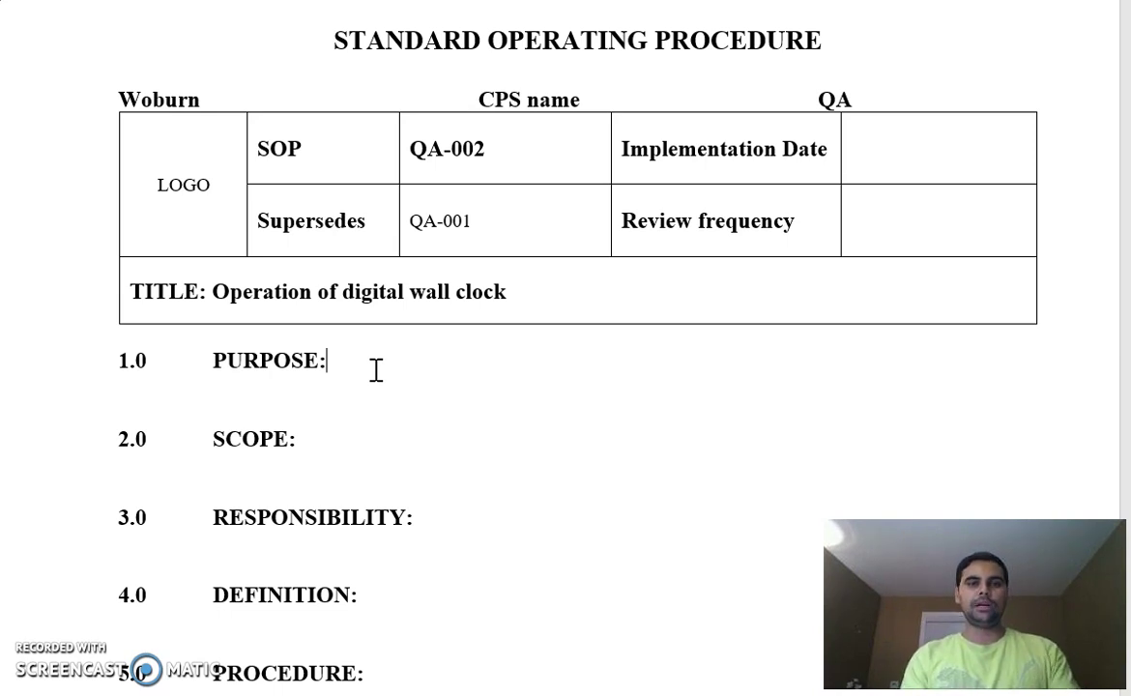
pyautogui.rightClick(483, 416)
pyautogui.click(298, 439)
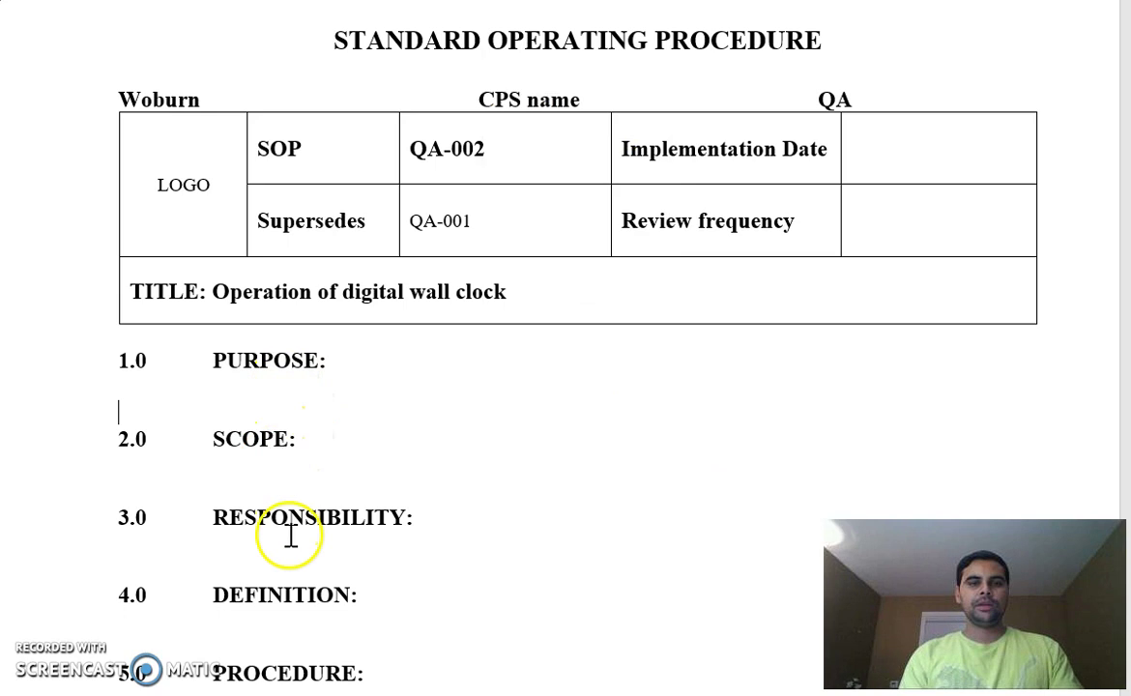
pyautogui.click(457, 611)
# - Review the remaining section headings through ANNEXURES and the prepared, reviewed and approved by table on the first page
pyautogui.scroll(-4, 459, 610)
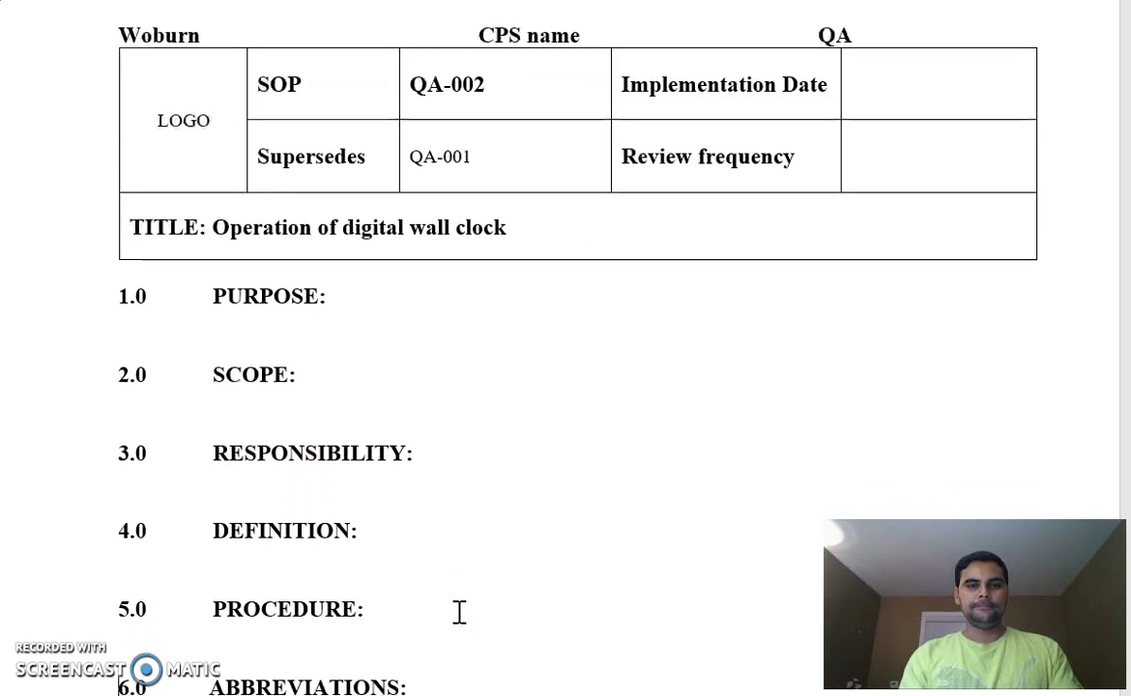
pyautogui.scroll(-5, 459, 611)
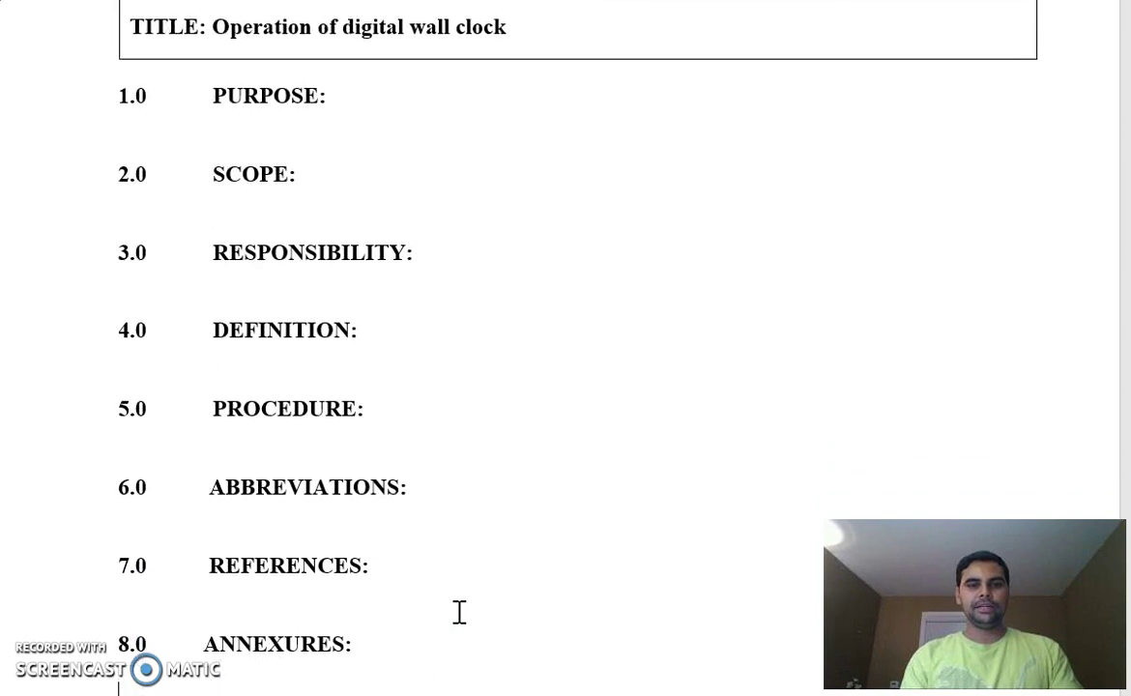
pyautogui.scroll(-12, 459, 610)
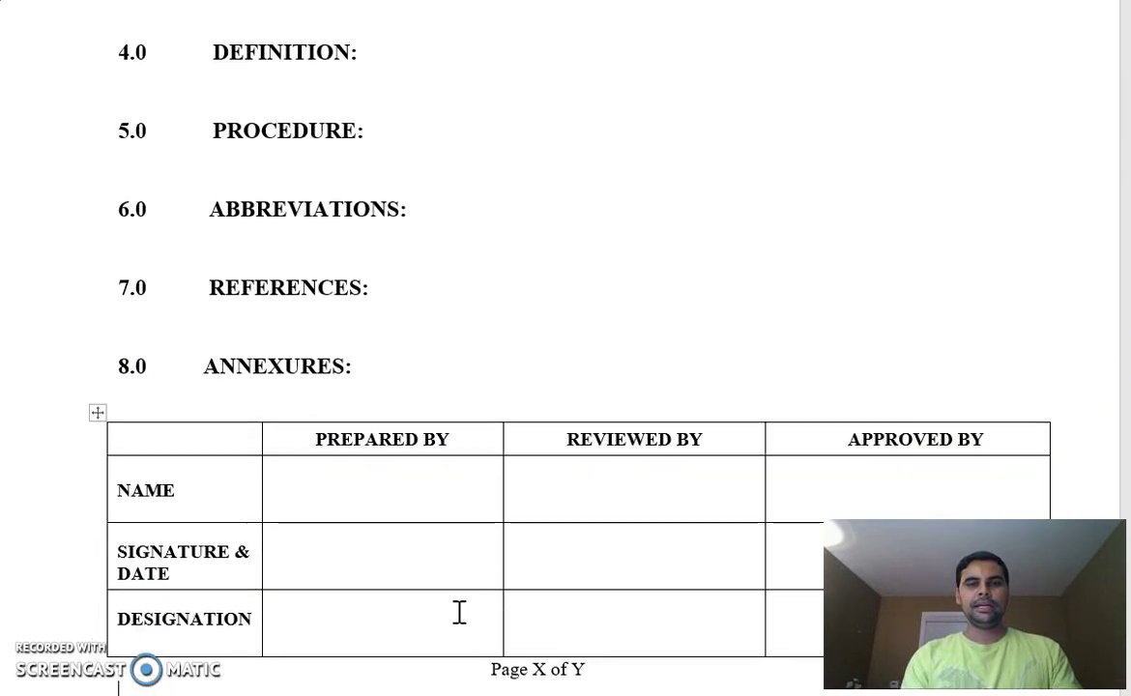
pyautogui.press('Up')
pyautogui.press('Up')
pyautogui.press('Up')
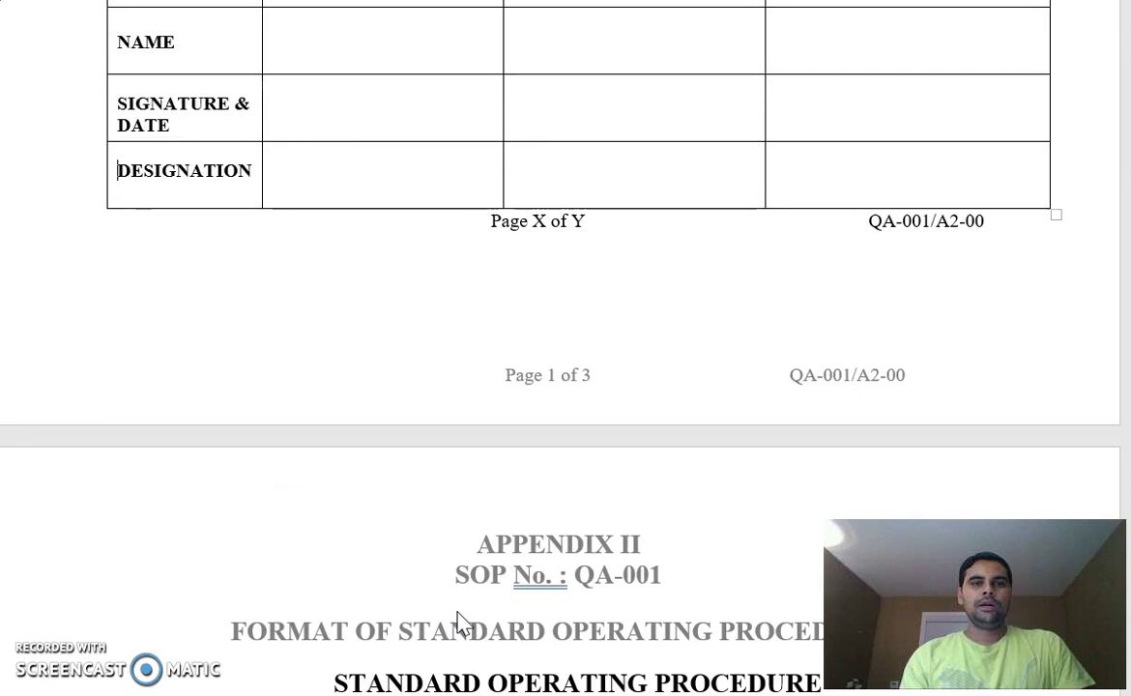
pyautogui.scroll(2, 459, 623)
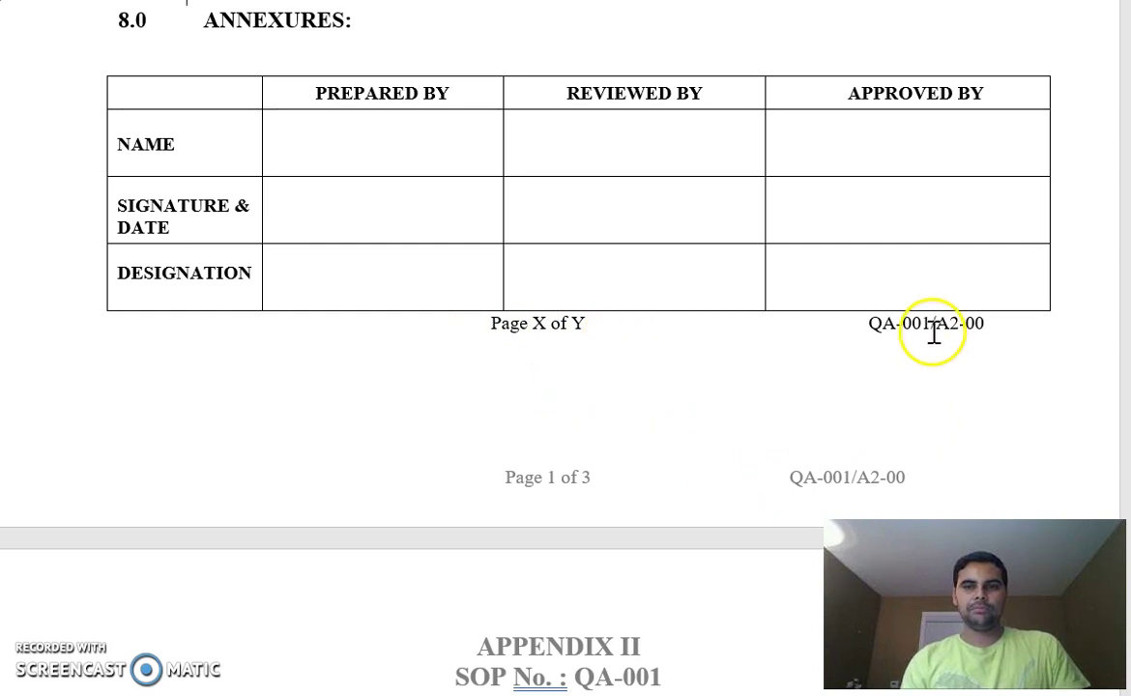
# - Look through the continuation pages of the template, including their header tables, up to the CHANGE HISTORY table
pyautogui.press('Down')
pyautogui.press('Down')
pyautogui.press('Down')
pyautogui.press('Down')
pyautogui.press('Down')
pyautogui.press('Down')
pyautogui.press('Down')
pyautogui.press('Down')
pyautogui.press('Down')
pyautogui.press('Down')
pyautogui.press('Down')
pyautogui.press('Down')
pyautogui.press('Down')
pyautogui.press('Down')
pyautogui.press('Down')
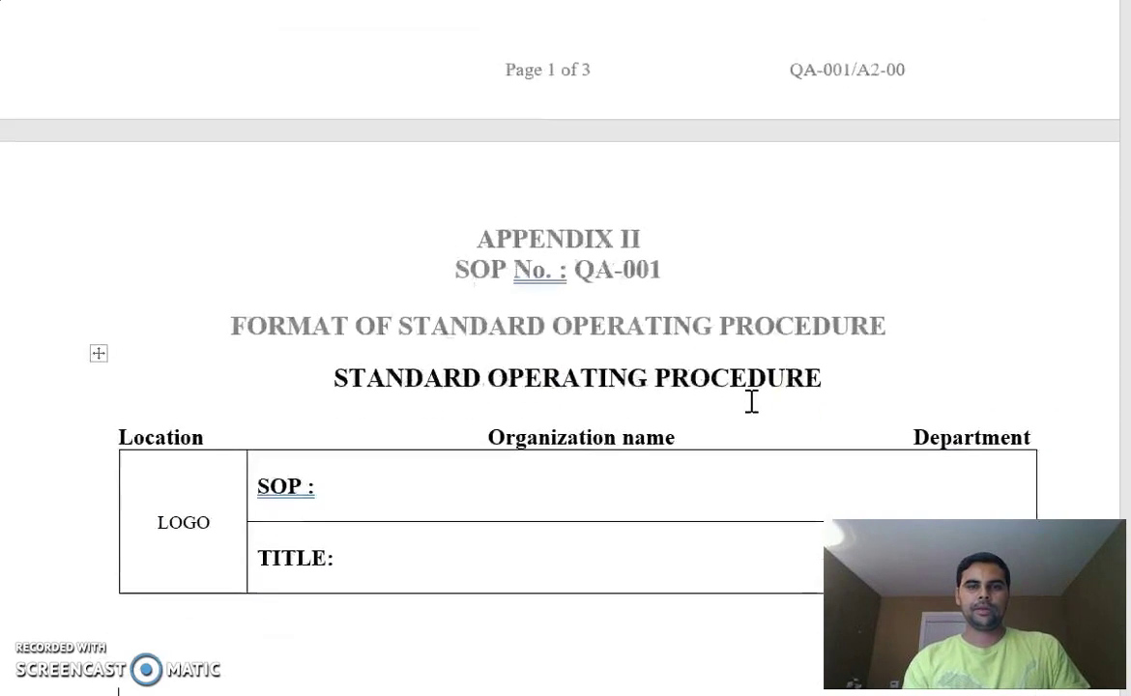
pyautogui.press('Down')
pyautogui.press('Down')
pyautogui.press('Down')
pyautogui.press('Down')
pyautogui.press('Down')
pyautogui.press('Down')
pyautogui.press('Down')
pyautogui.press('Down')
pyautogui.press('Down')
pyautogui.press('Down')
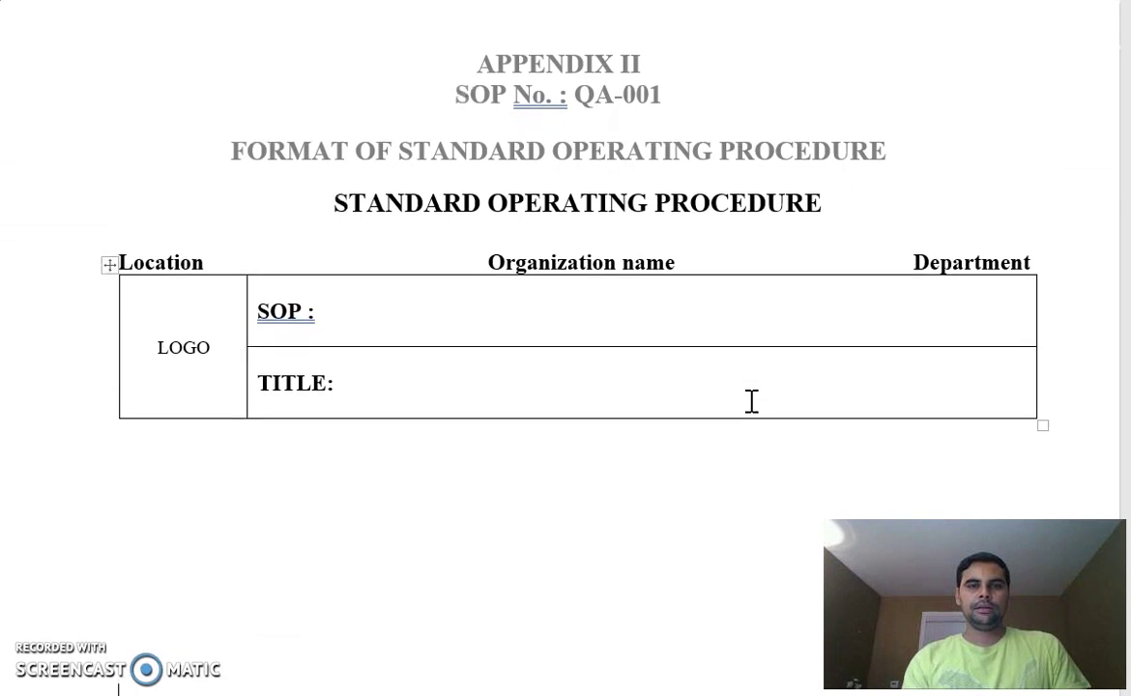
pyautogui.scroll(3, 751, 401)
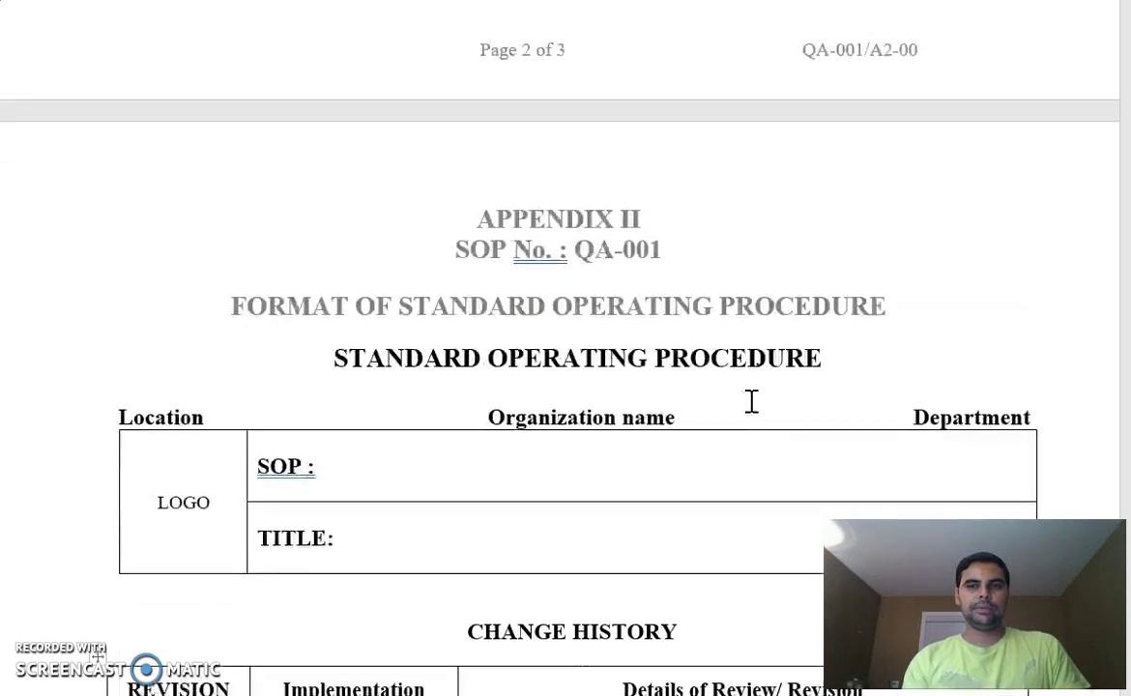
pyautogui.scroll(1, 752, 404)
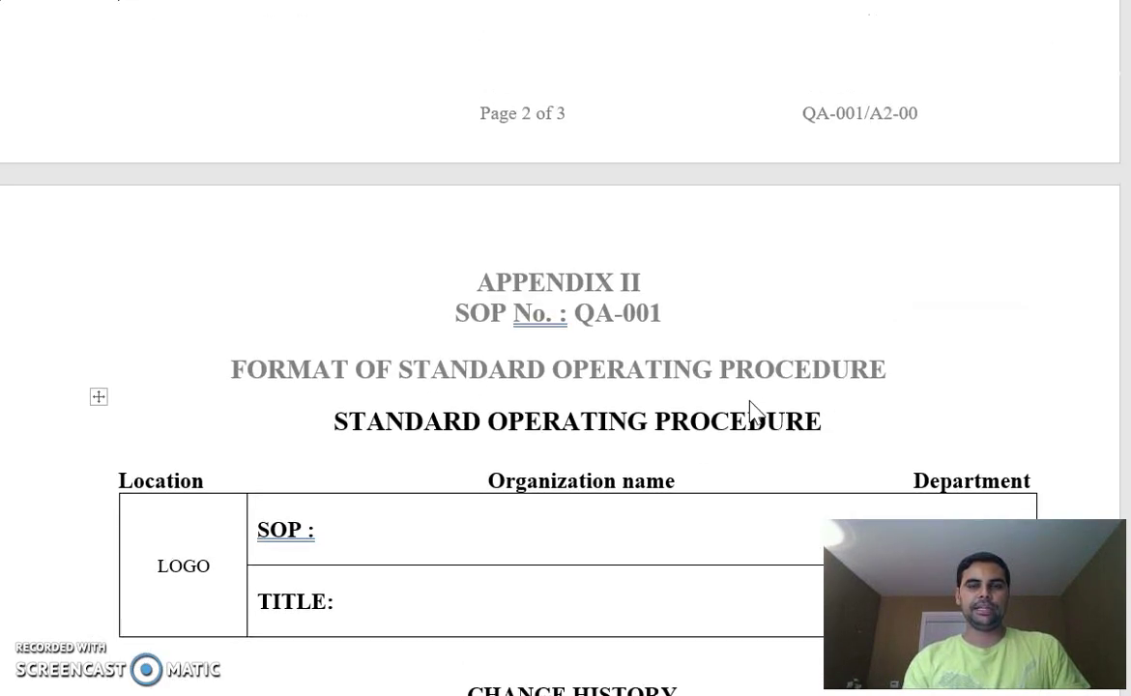
pyautogui.press('Down')
pyautogui.press('Down')
pyautogui.press('Down')
pyautogui.press('Down')
pyautogui.press('Down')
pyautogui.press('Down')
pyautogui.press('Down')
pyautogui.press('Down')
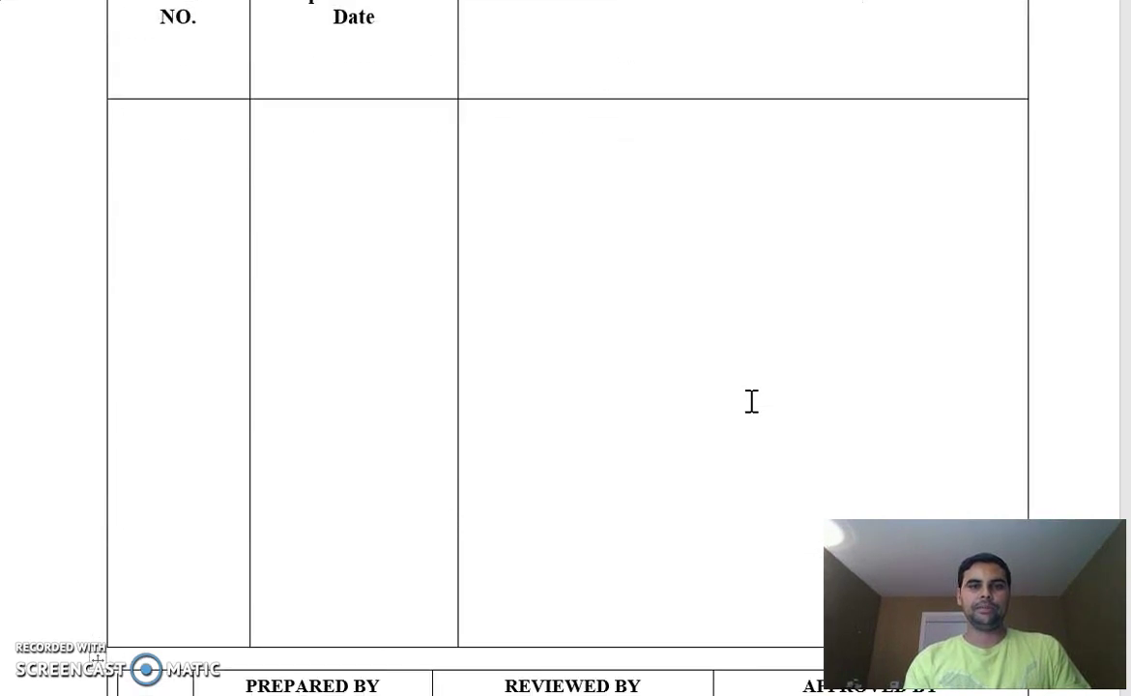
pyautogui.scroll(1, 751, 401)
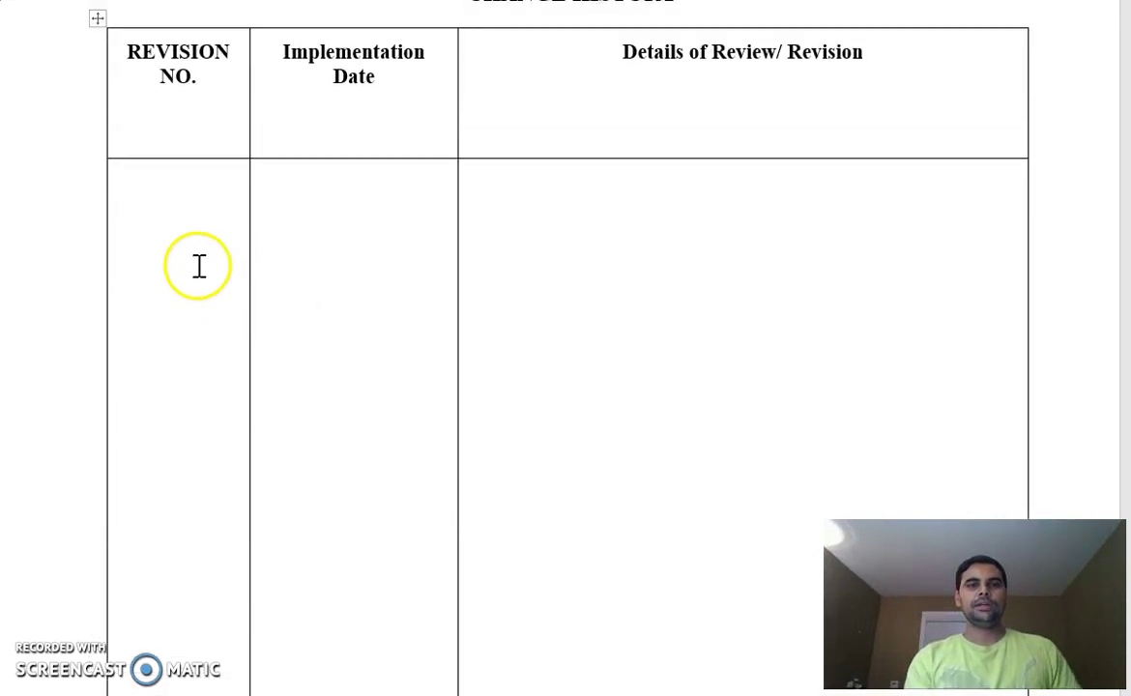
# - Enter QA-002-01 as the revision number in the first row of the change history table
pyautogui.click(203, 194)
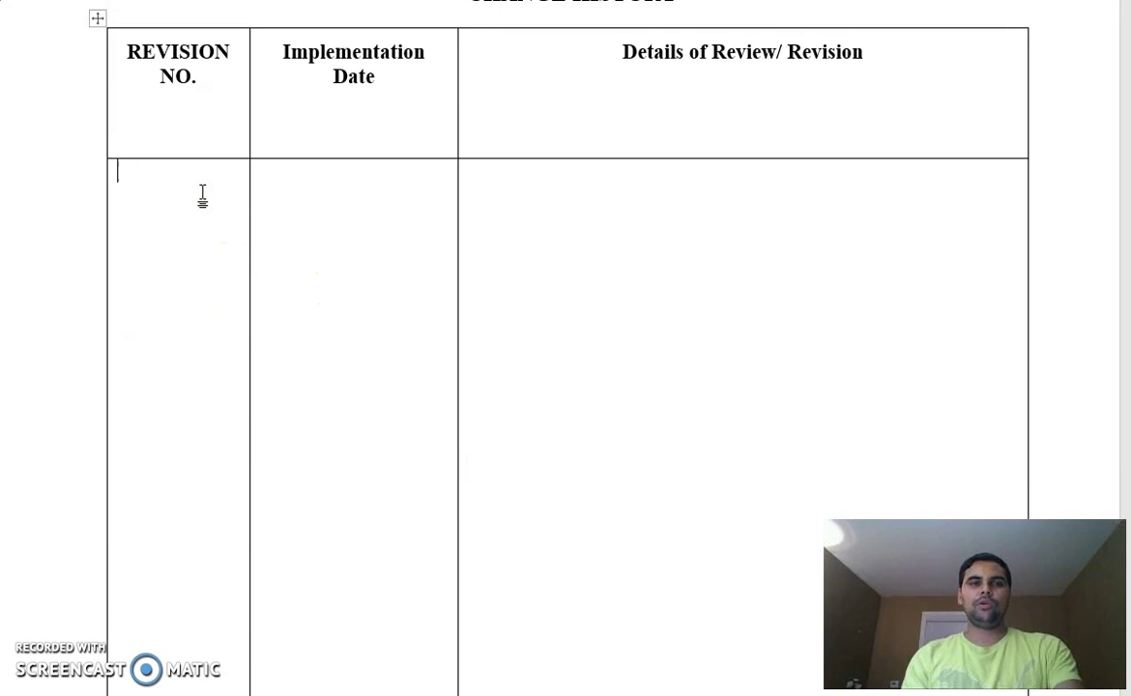
pyautogui.write('Q')
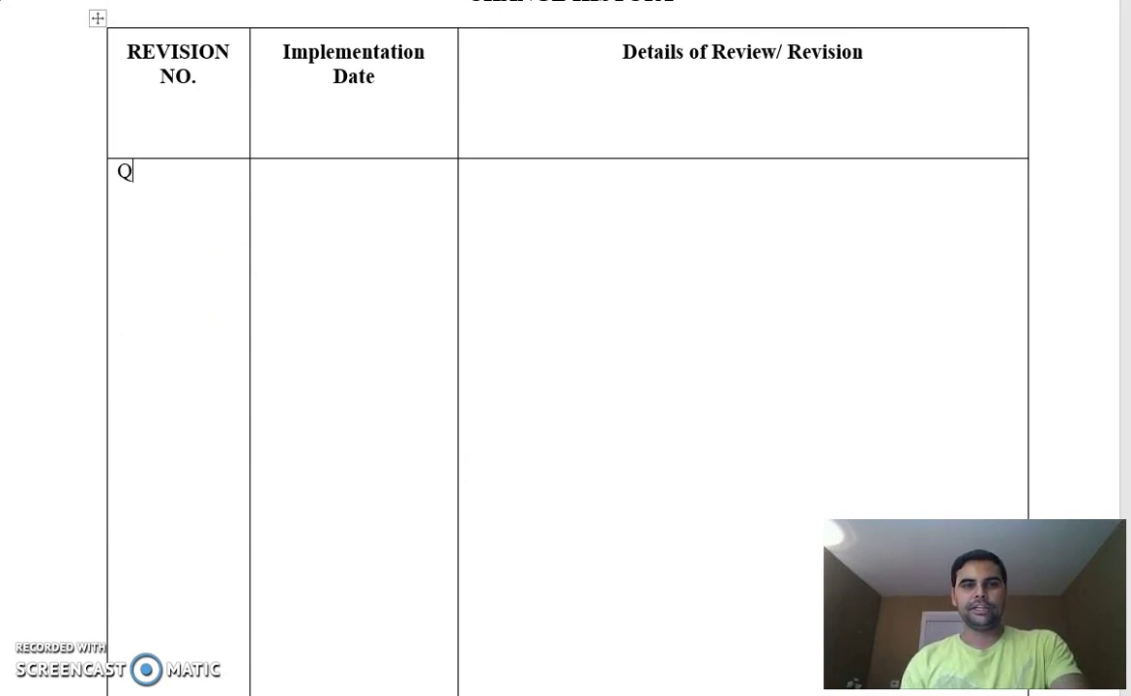
pyautogui.write('A-00')
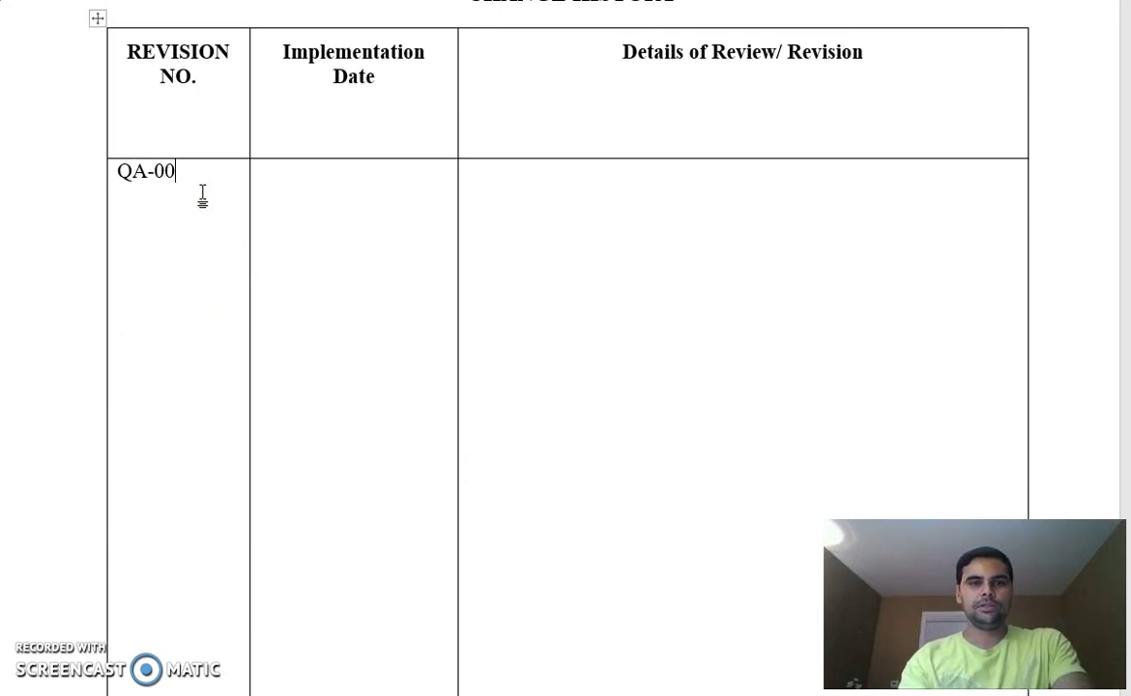
pyautogui.write('2-')
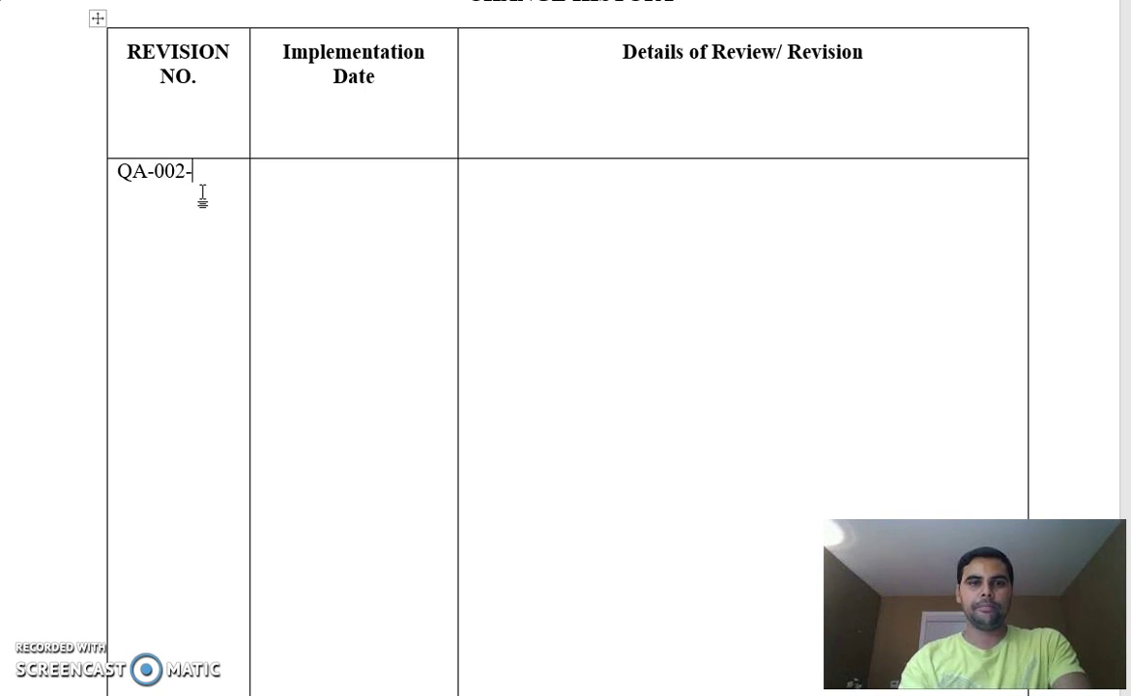
pyautogui.write('01')
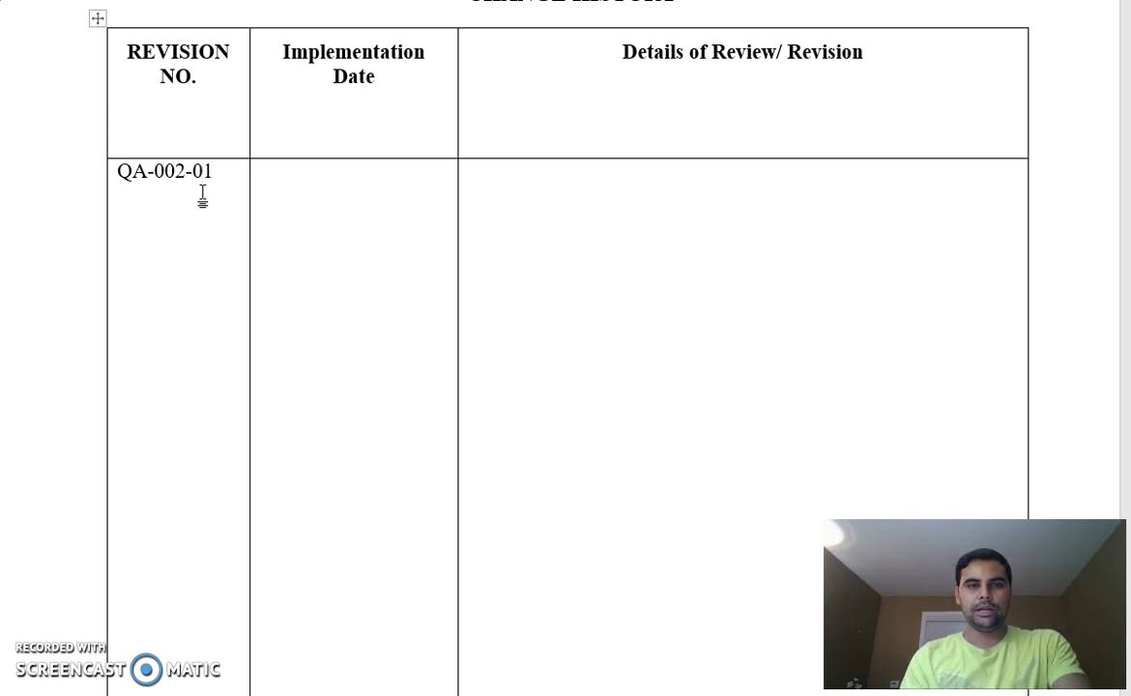
# - Enter 23rd Dec 2017 as the implementation date for revision QA-002-01
pyautogui.click(326, 202)
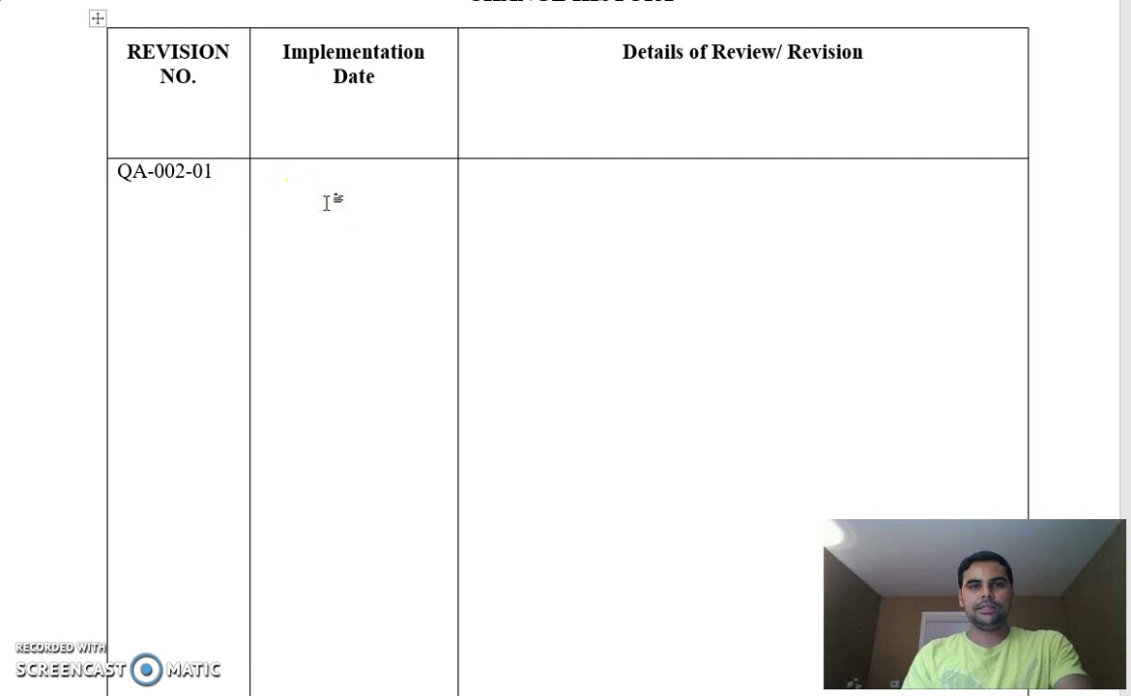
pyautogui.write('23r')
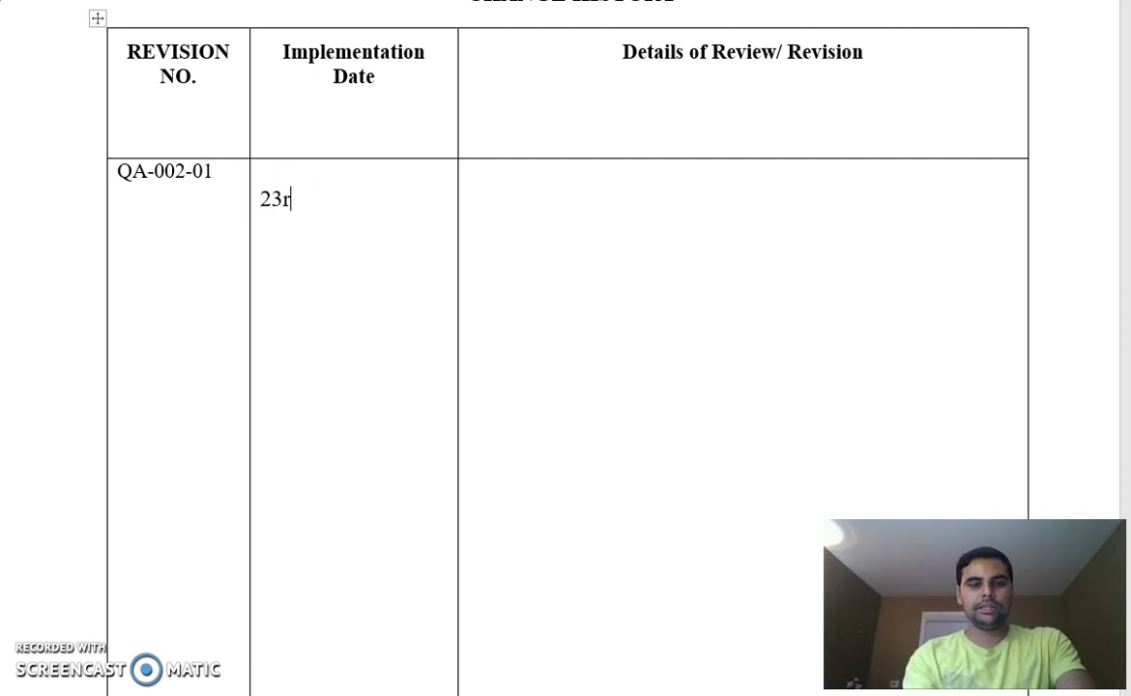
pyautogui.write('d Dec 2017')
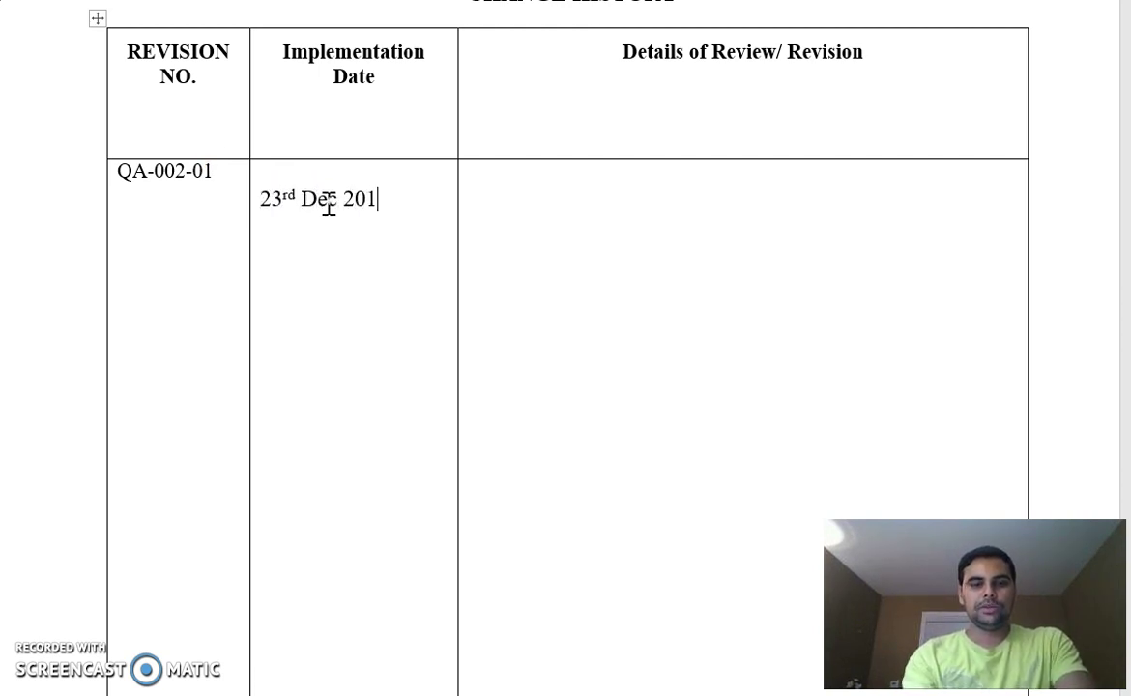
pyautogui.click(410, 211)
# - Fill in the review/revision details with "To update new tag numbers for digital wall clock installed in manufacturing facility"
pyautogui.click(545, 186)
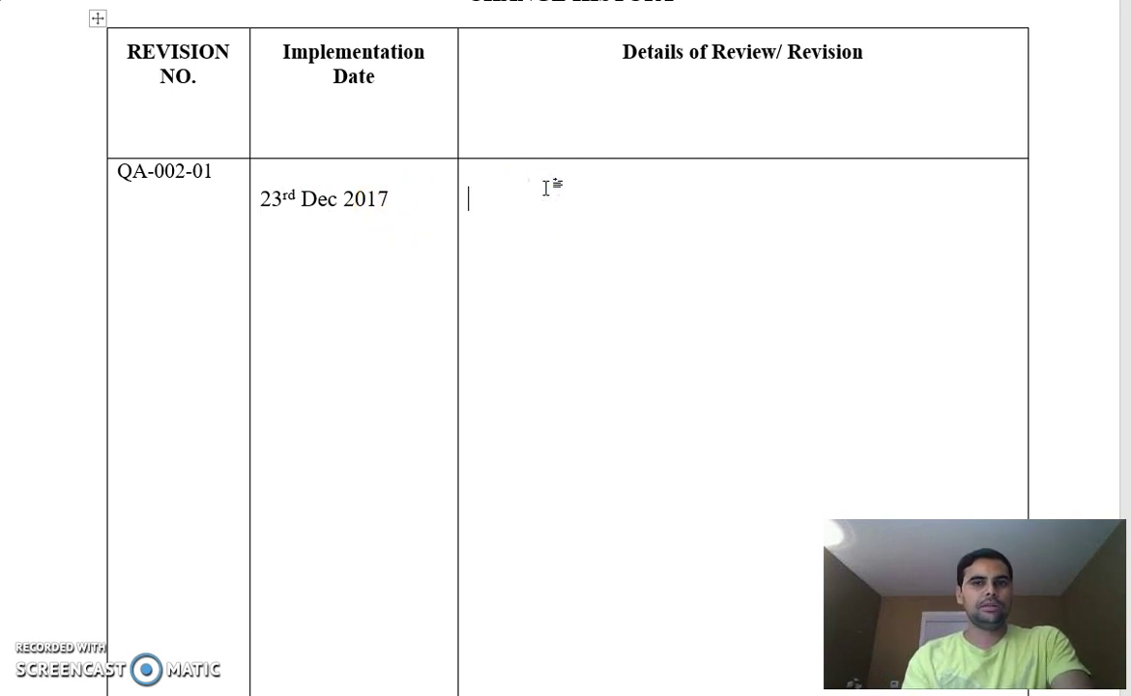
pyautogui.write('To update ')
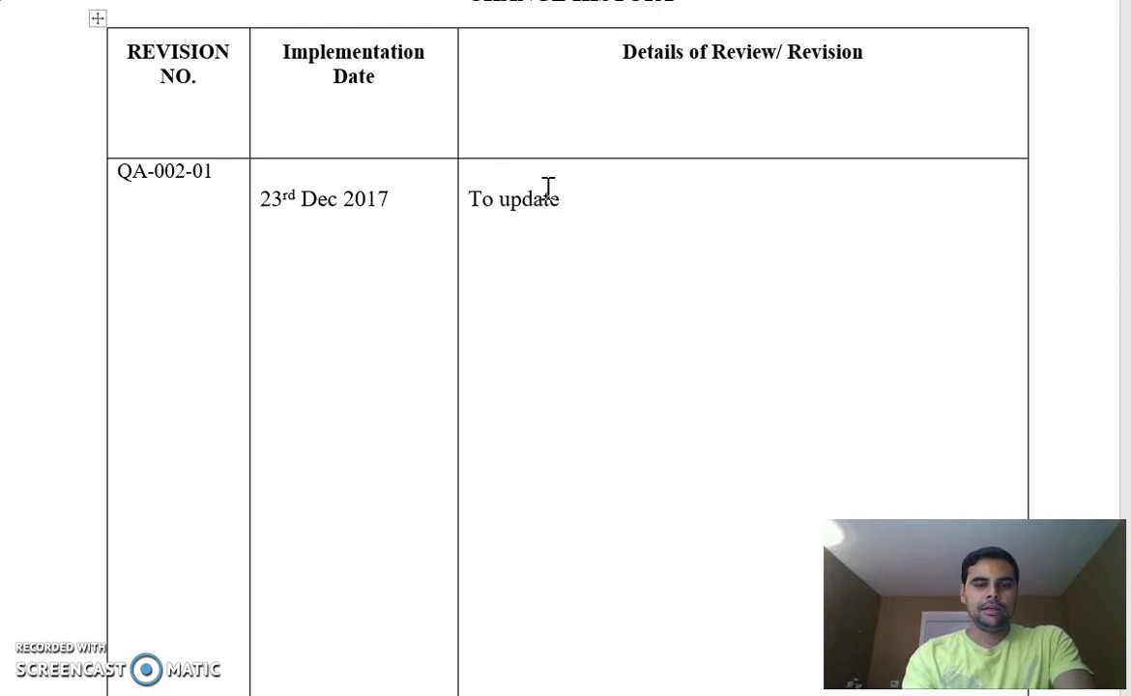
pyautogui.write('new tag numbe')
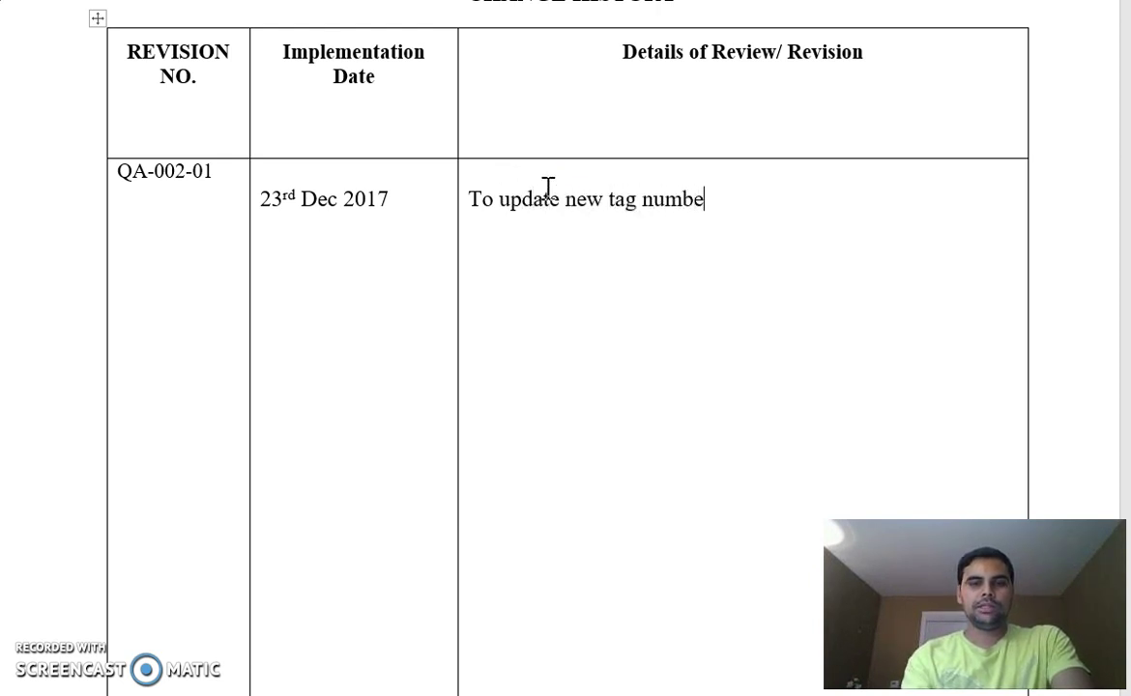
pyautogui.write('rs for digit')
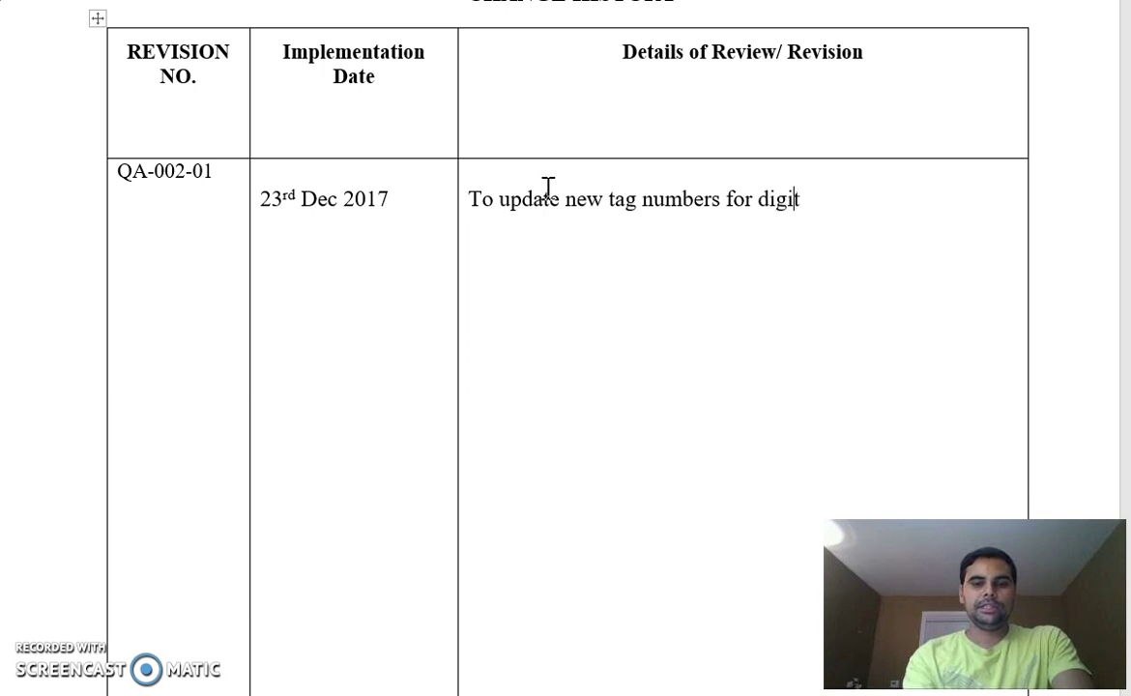
pyautogui.write('al wall cl')
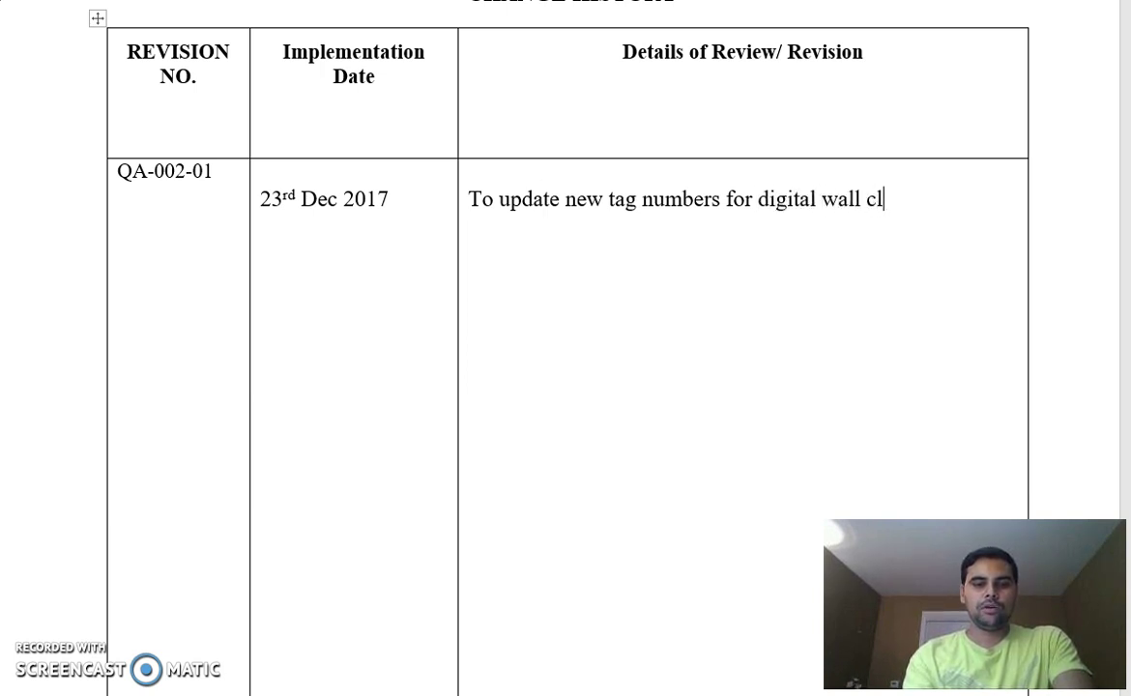
pyautogui.write('ock ins')
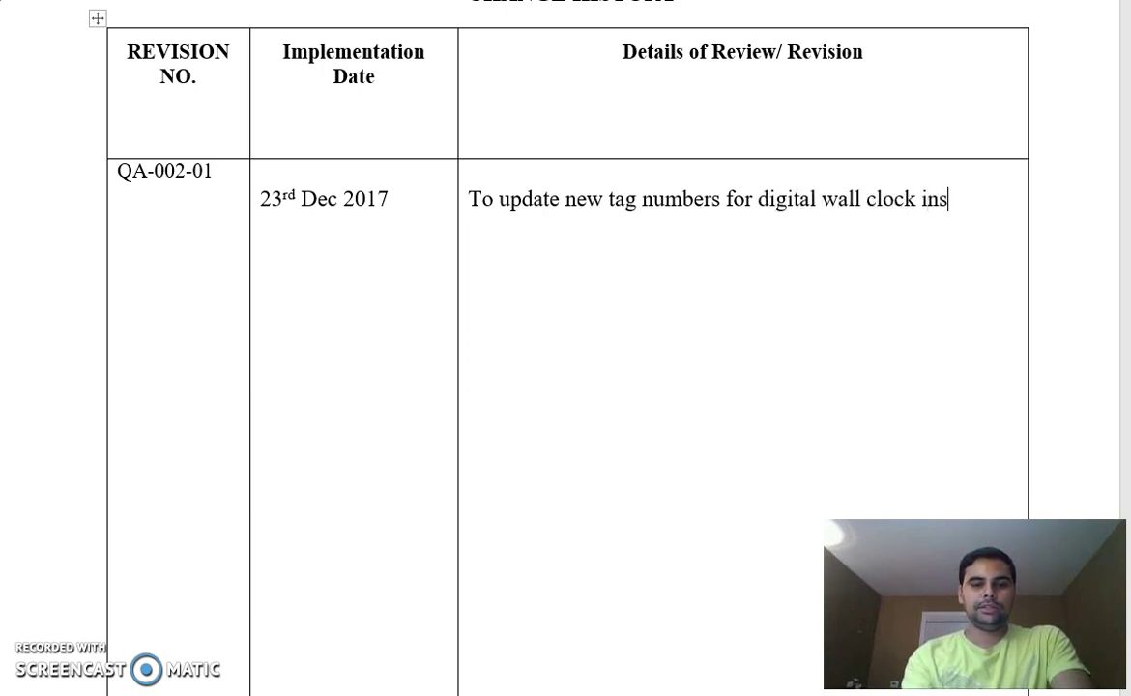
pyautogui.write('talled in m')
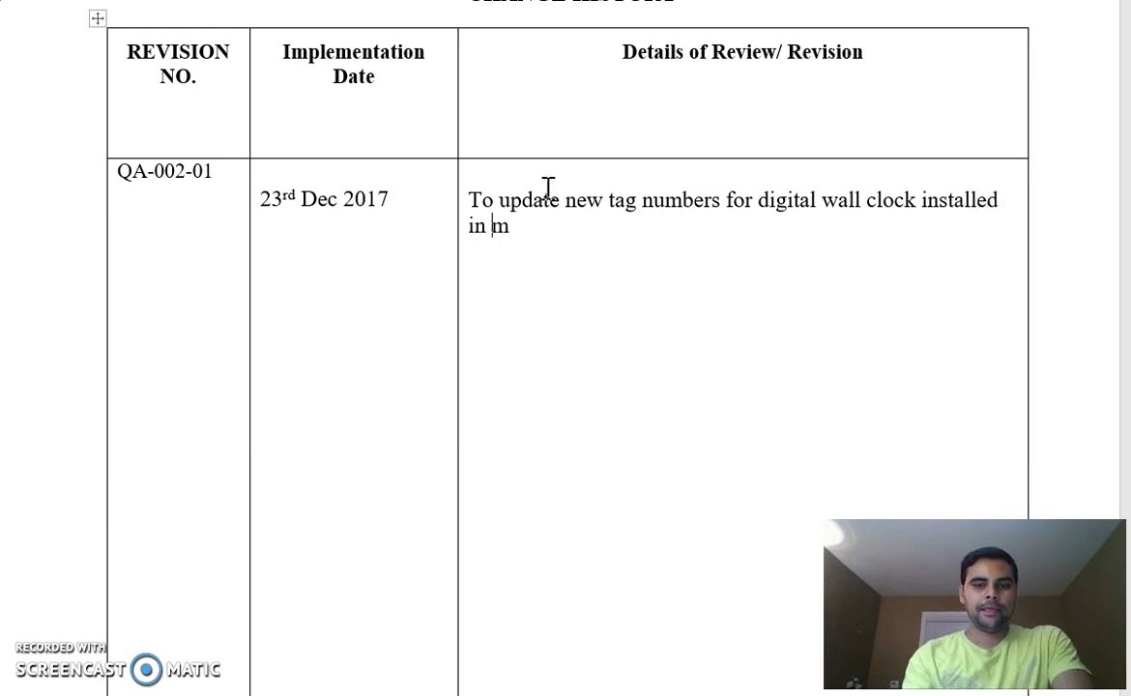
pyautogui.write('anufacturing facility')
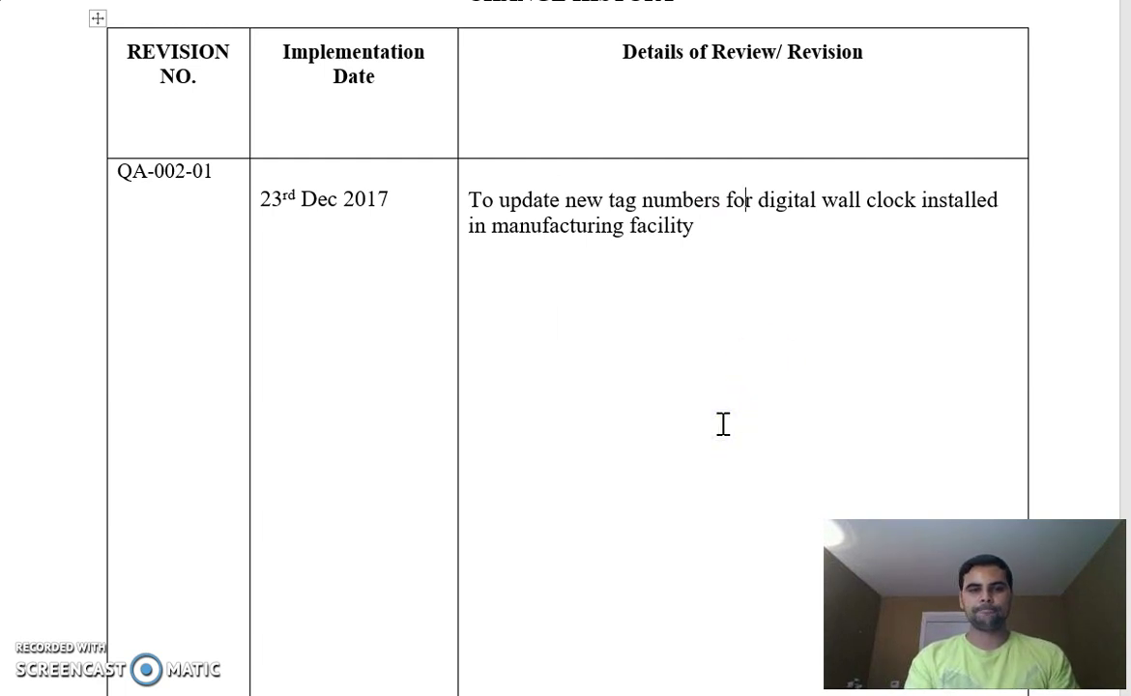
# - Return to the first page of the SOP and go through its PURPOSE, SCOPE and RESPONSIBILITY sections
pyautogui.scroll(12, 723, 423)
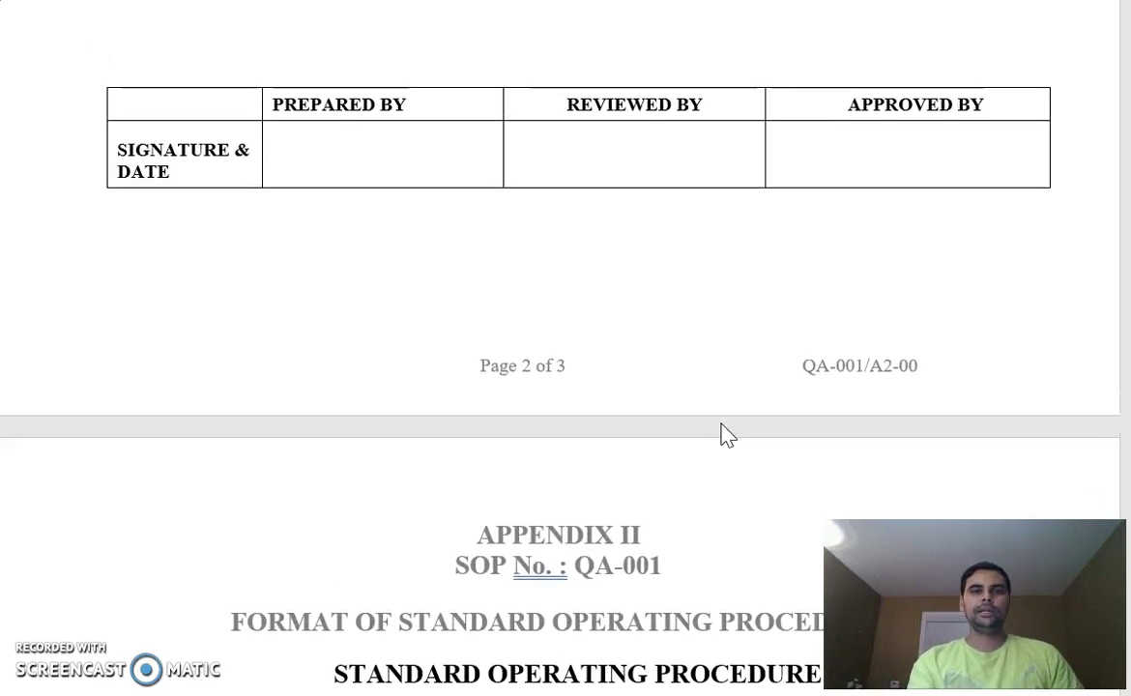
pyautogui.scroll(10, 723, 434)
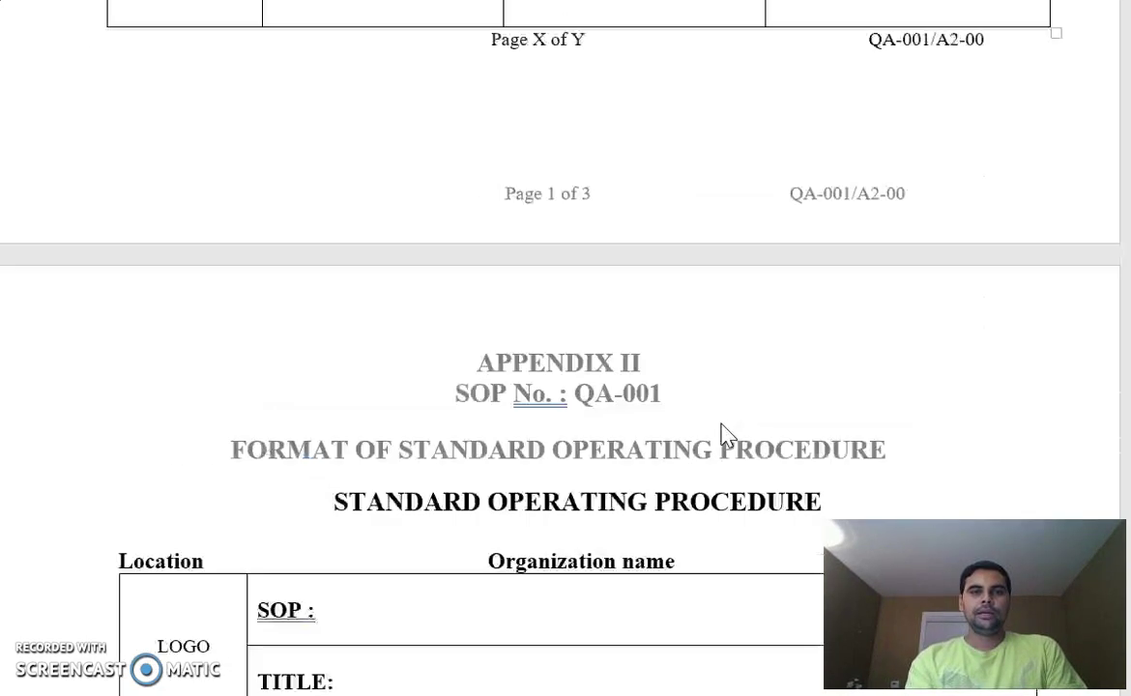
pyautogui.scroll(10, 724, 430)
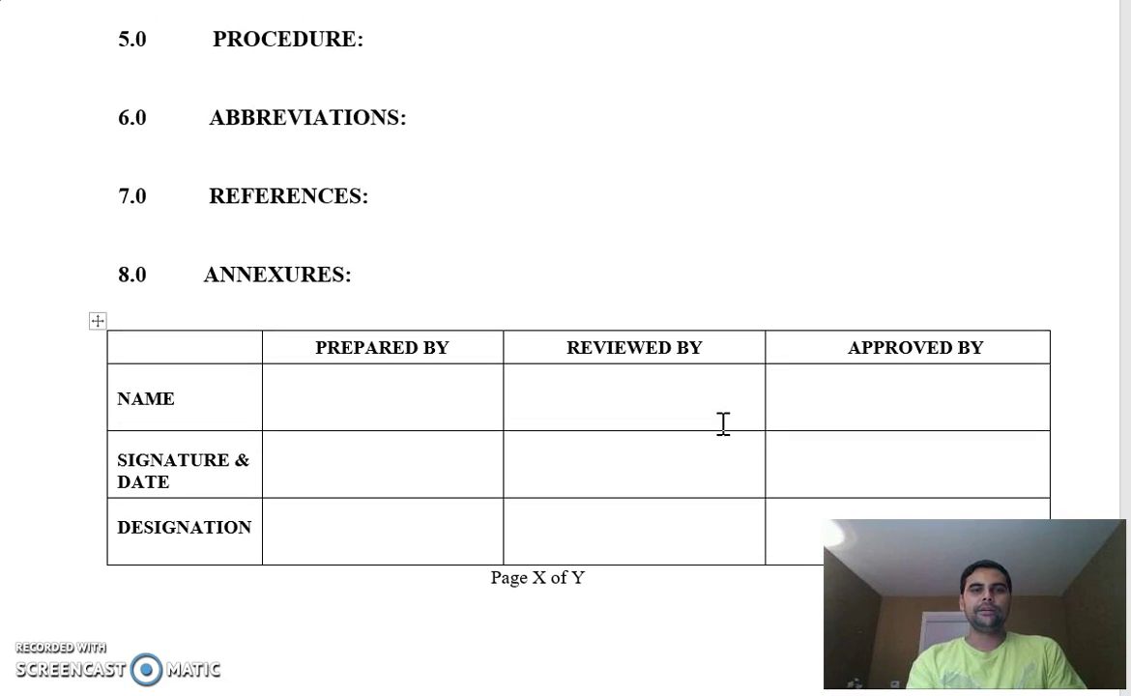
pyautogui.scroll(5, 723, 423)
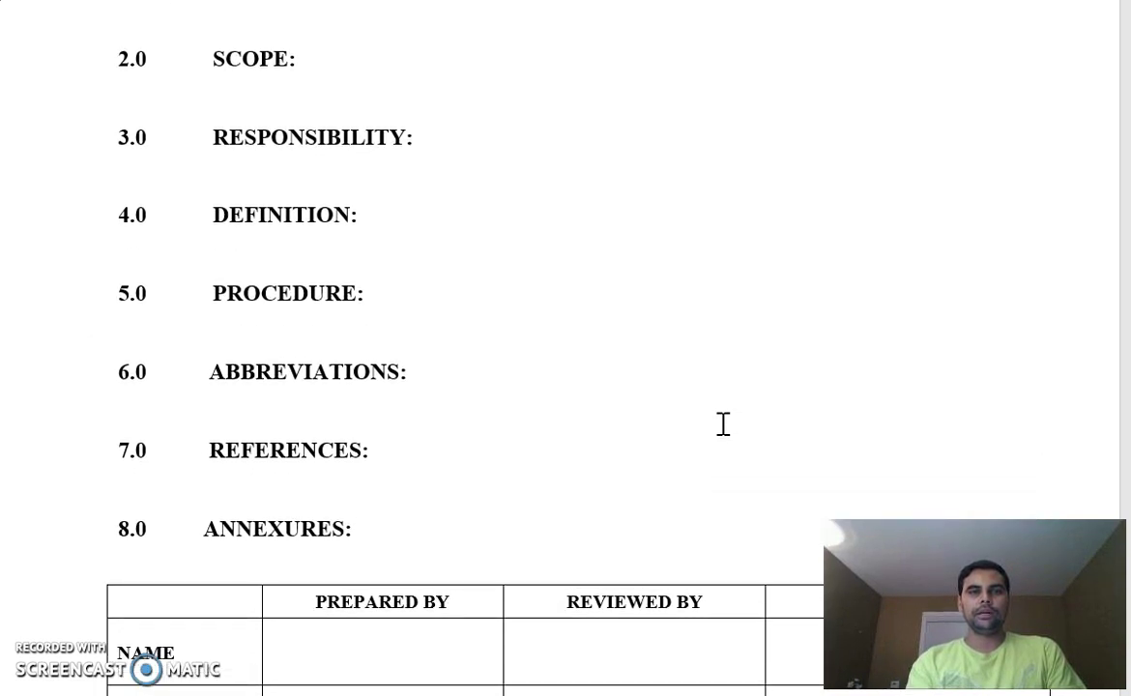
pyautogui.scroll(2, 722, 424)
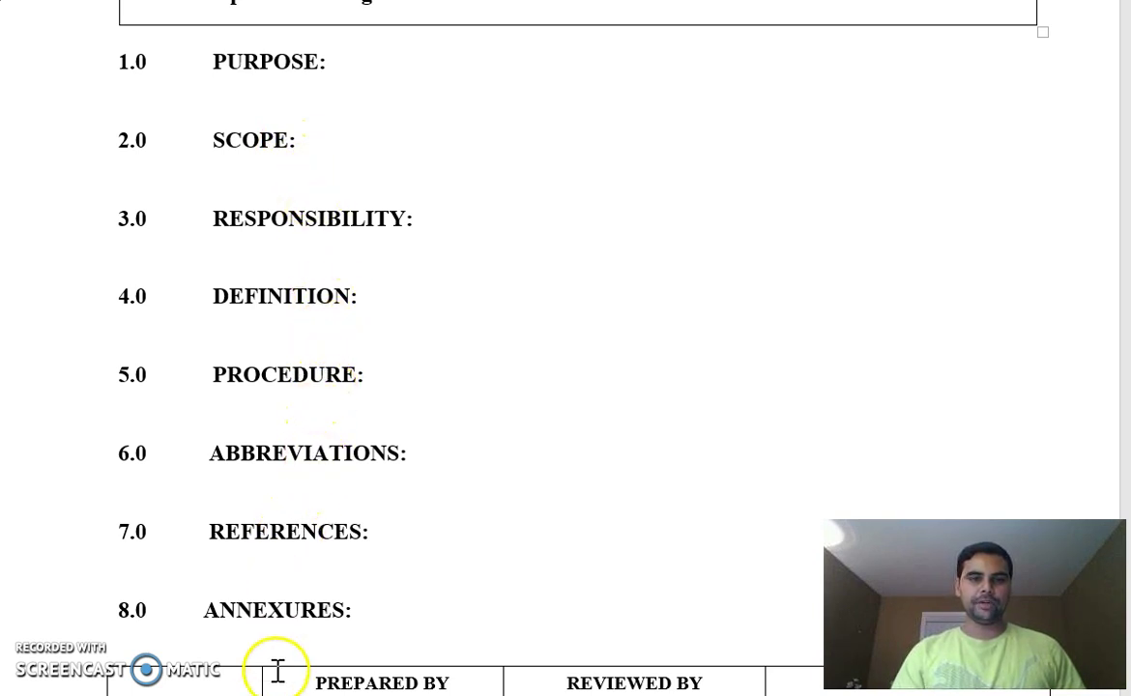
pyautogui.click(354, 79)
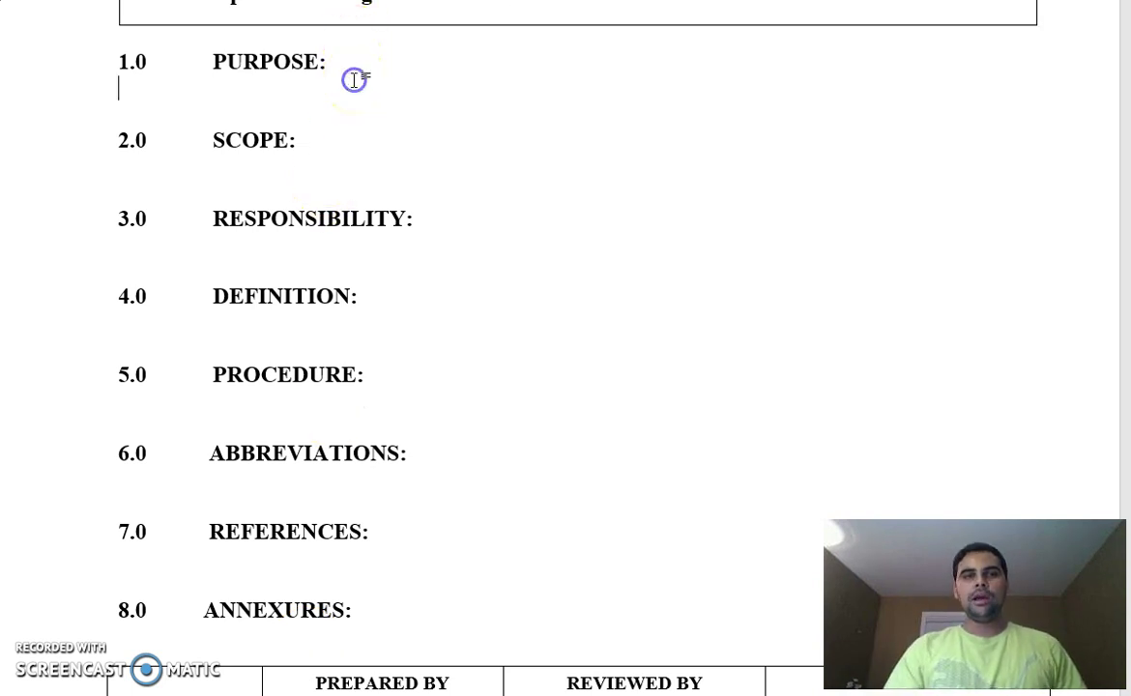
pyautogui.press('Up')
pyautogui.scroll(3, 354, 80)
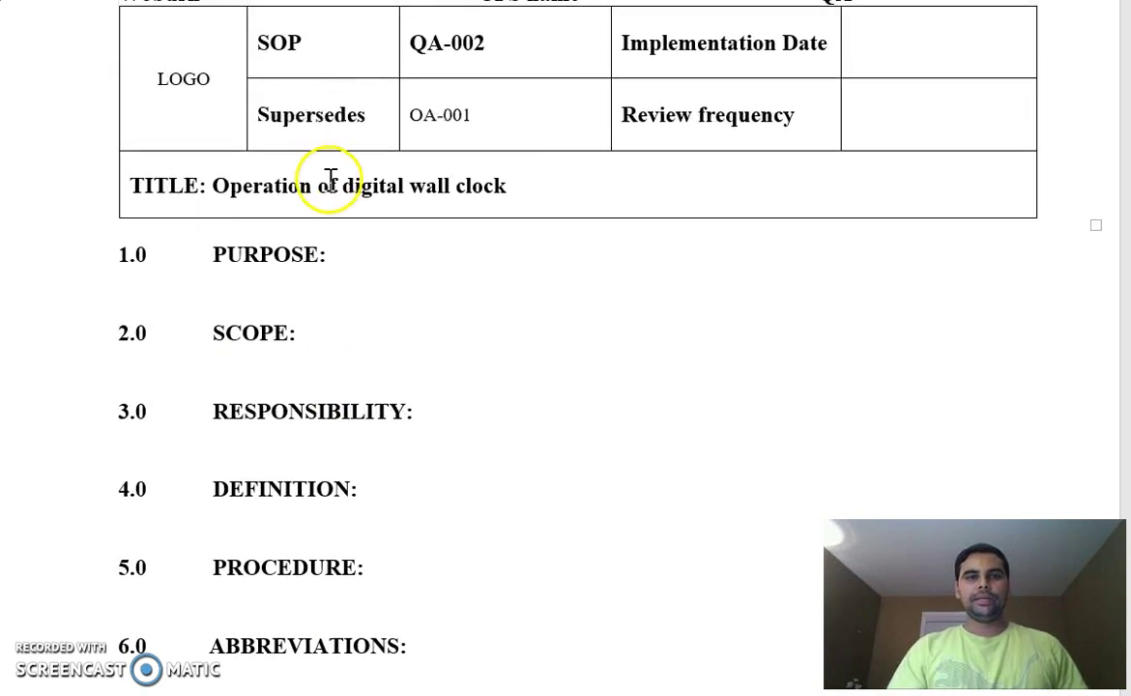
pyautogui.click(352, 260)
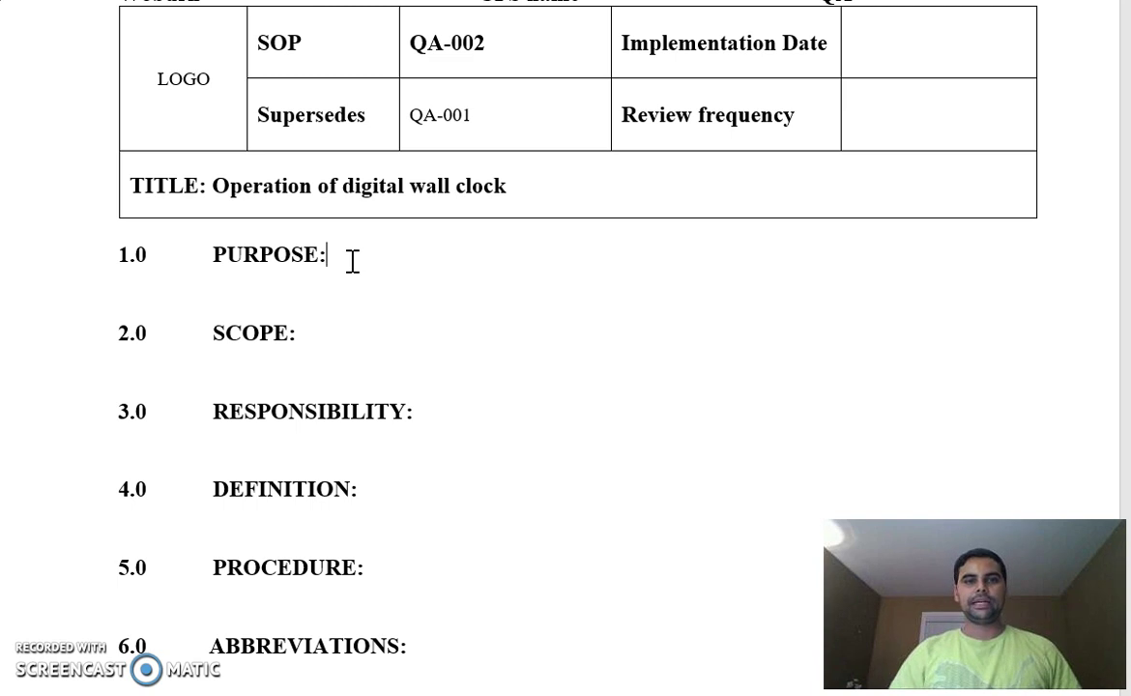
pyautogui.click(338, 311)
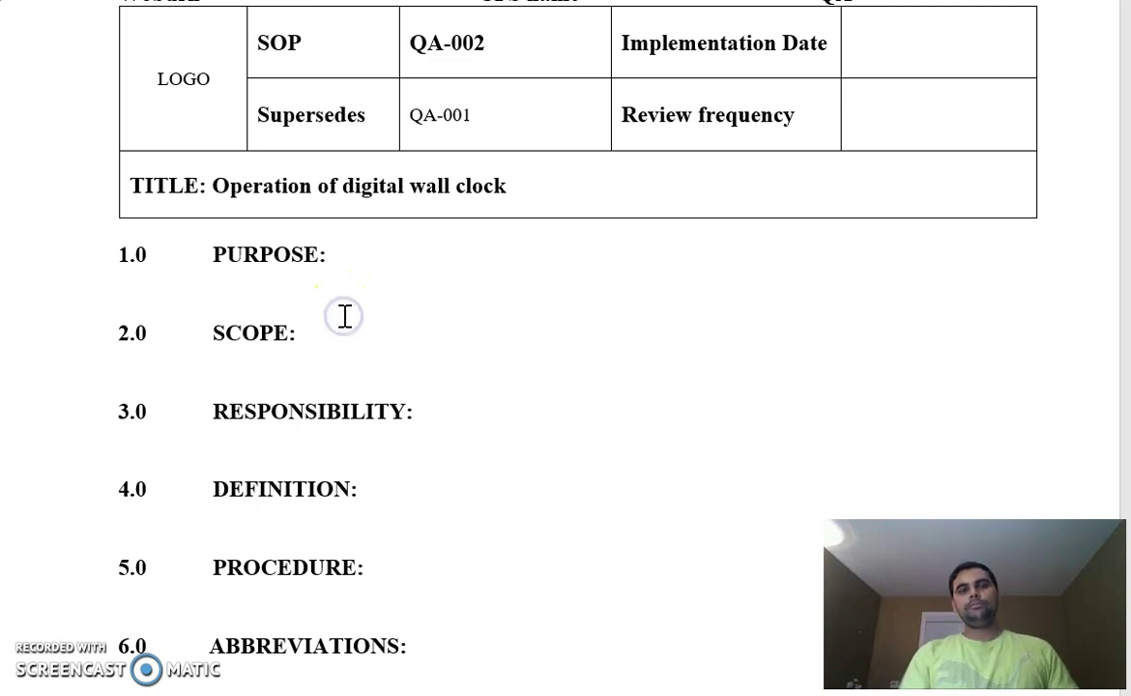
pyautogui.click(330, 330)
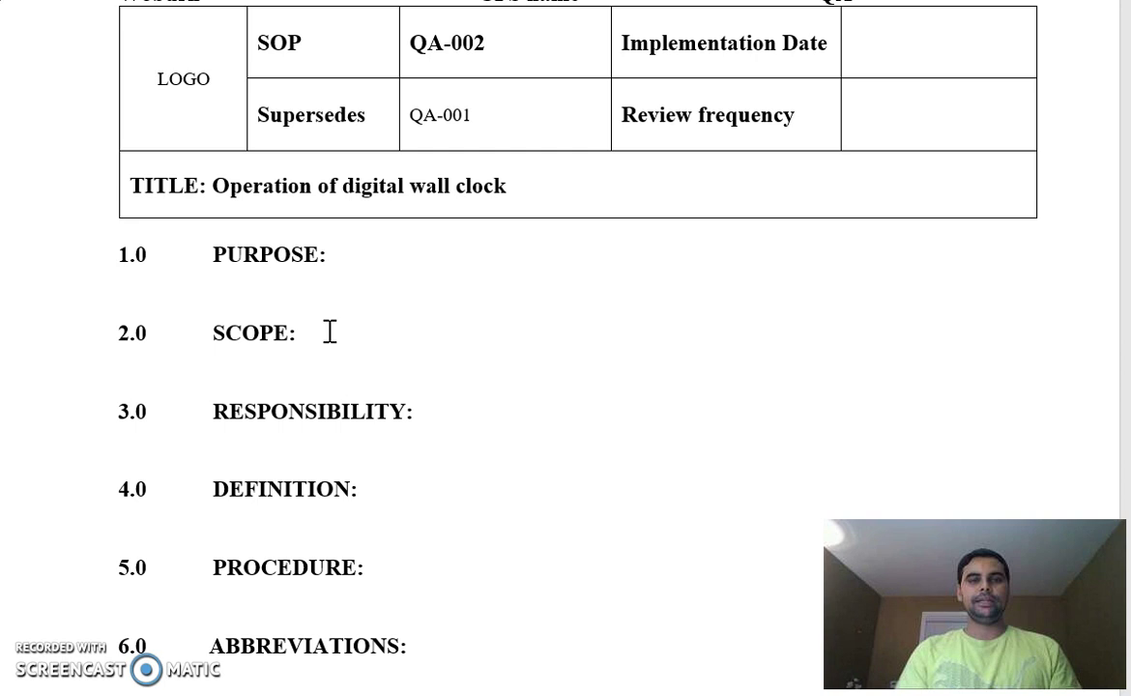
pyautogui.click(406, 404)
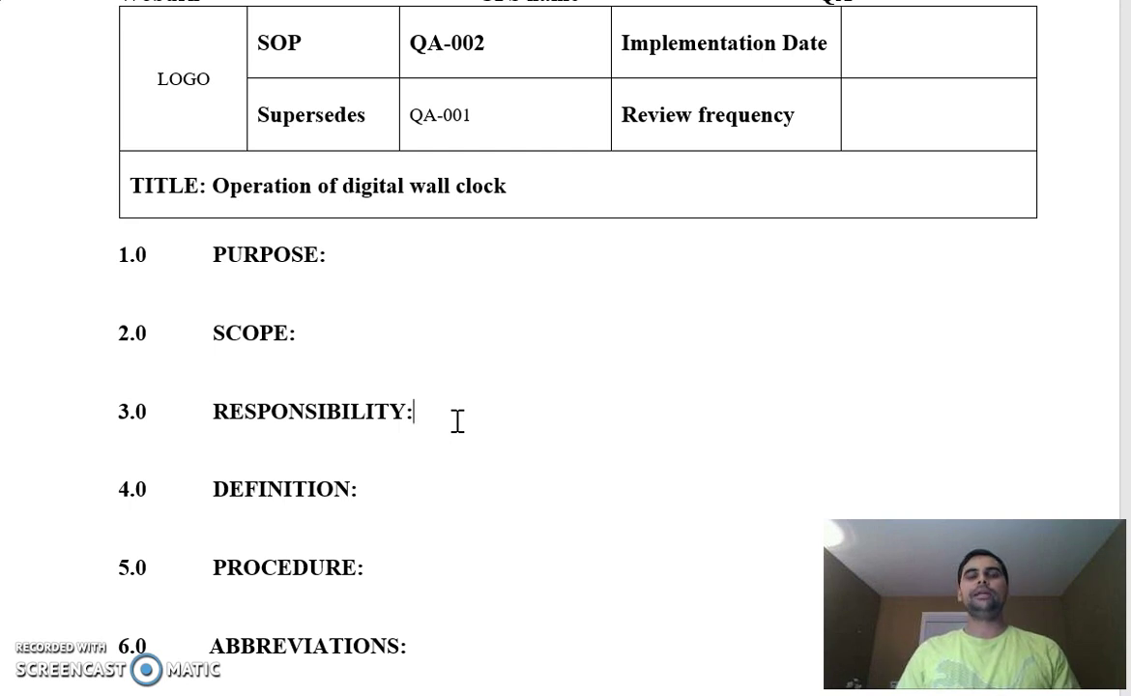
pyautogui.click(457, 421)
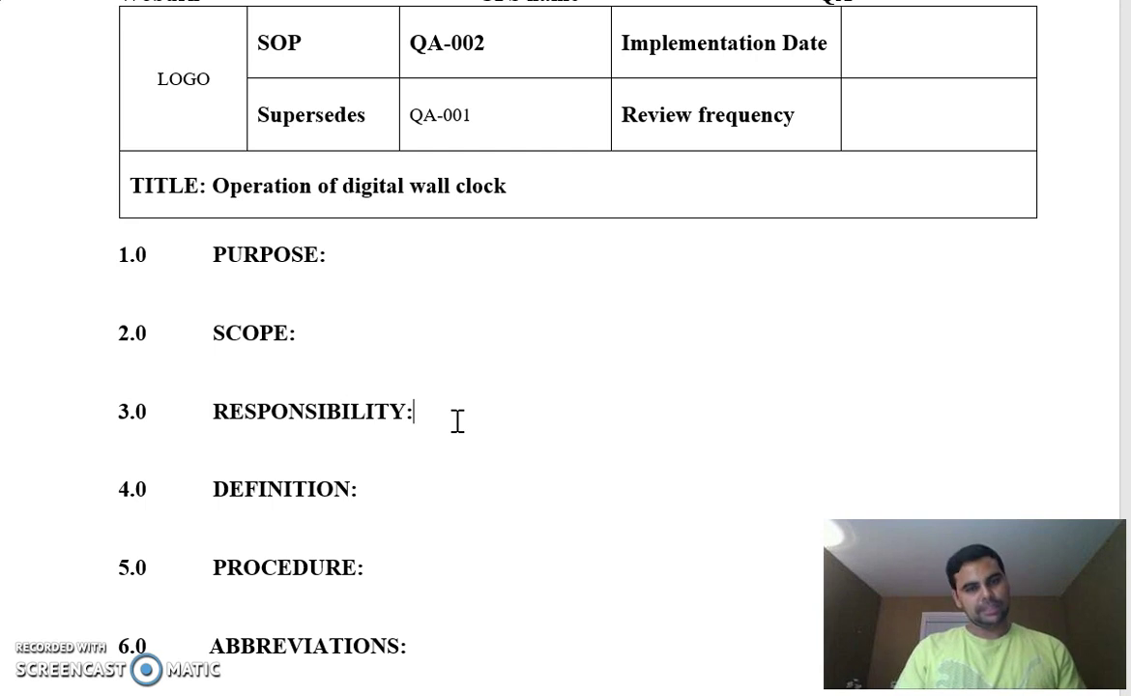
# - Add the sample entry "Word: Defination" after the 4.0 DEFINITION heading
pyautogui.click(396, 488)
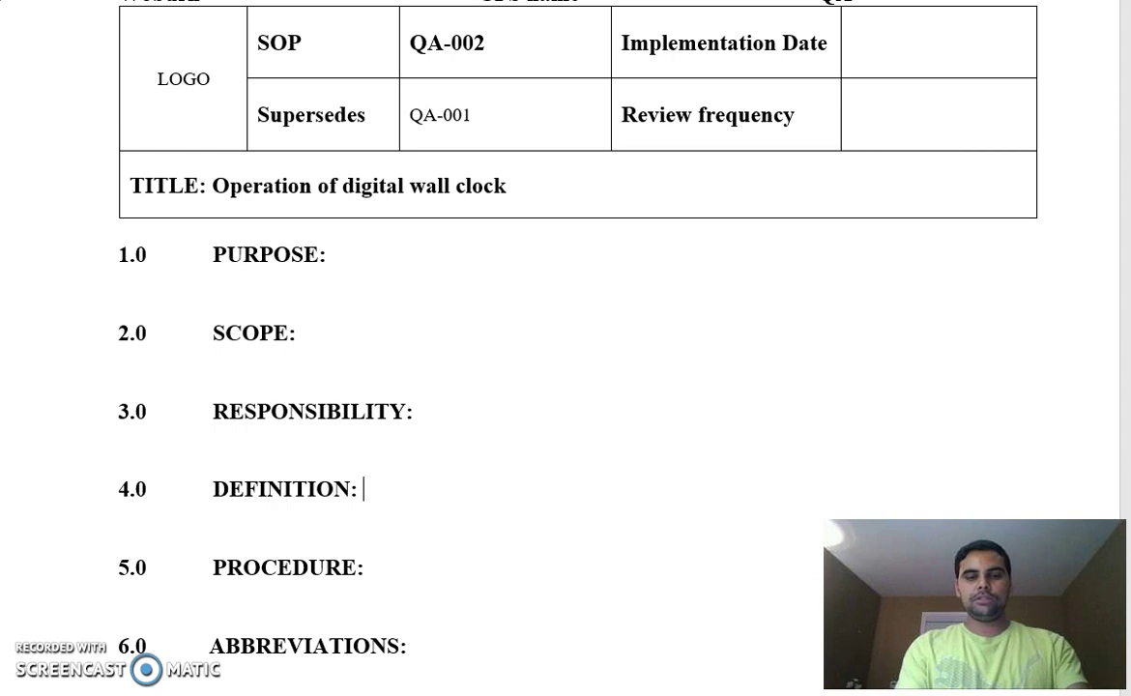
pyautogui.write('Word: ')
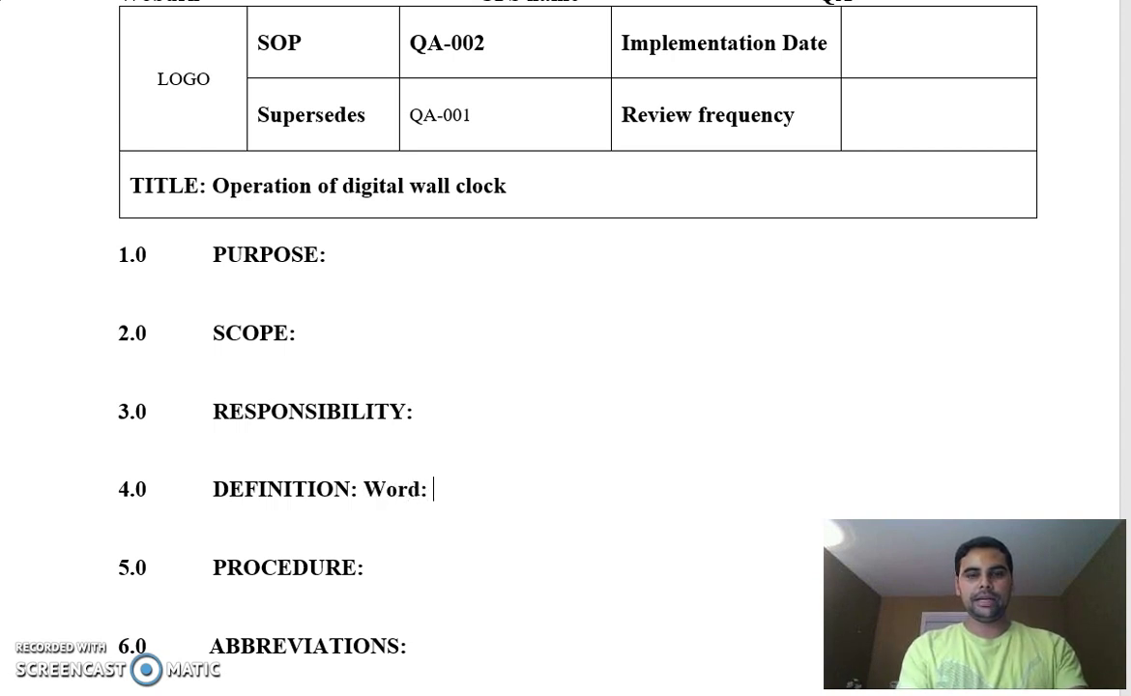
pyautogui.write('Defina')
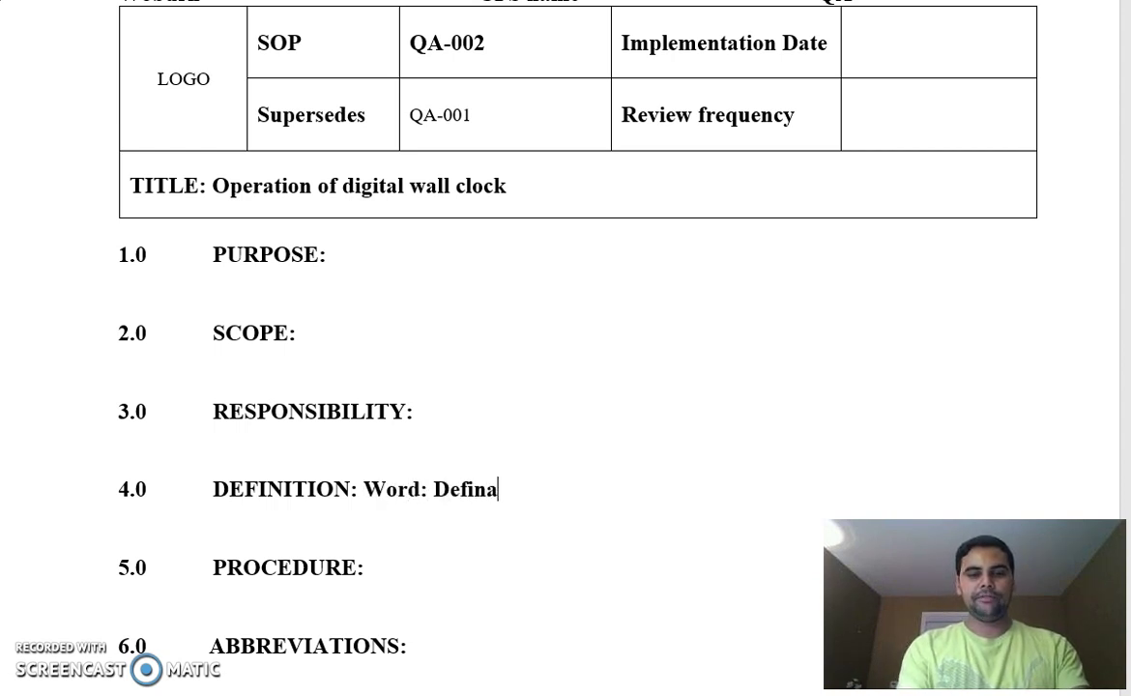
pyautogui.write('taion')
pyautogui.press('BackSpace')
pyautogui.press('BackSpace')
pyautogui.press('BackSpace')
pyautogui.press('BackSpace')
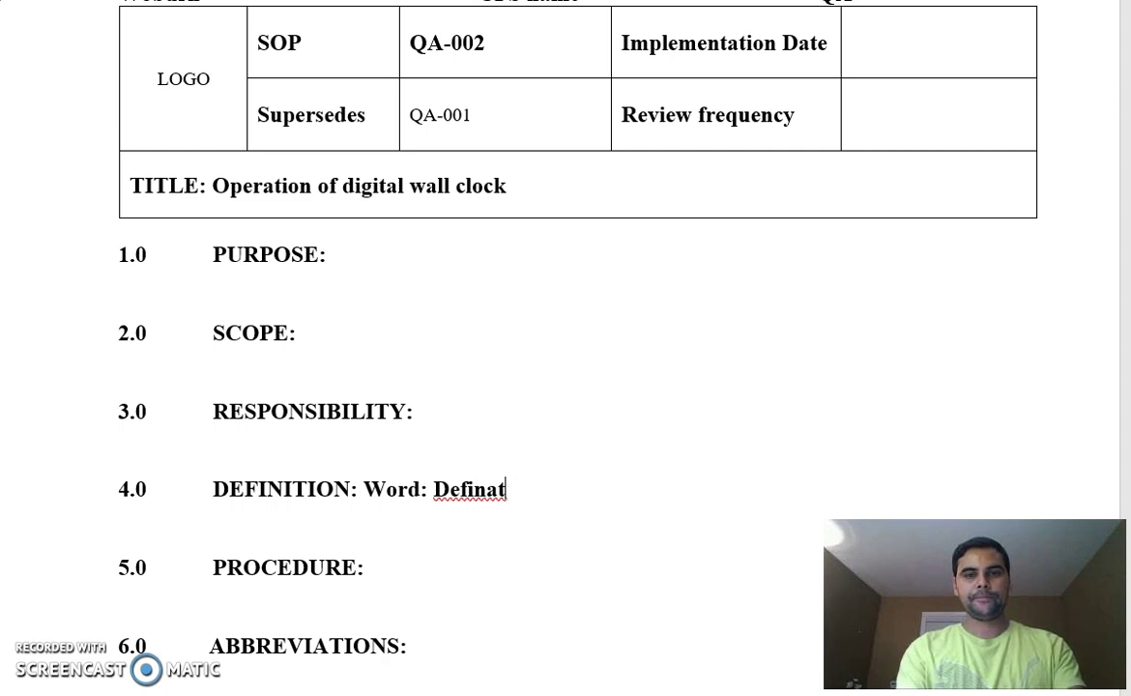
pyautogui.press('BackSpace')
pyautogui.press('BackSpace')
pyautogui.press('BackSpace')
pyautogui.press('BackSpace')
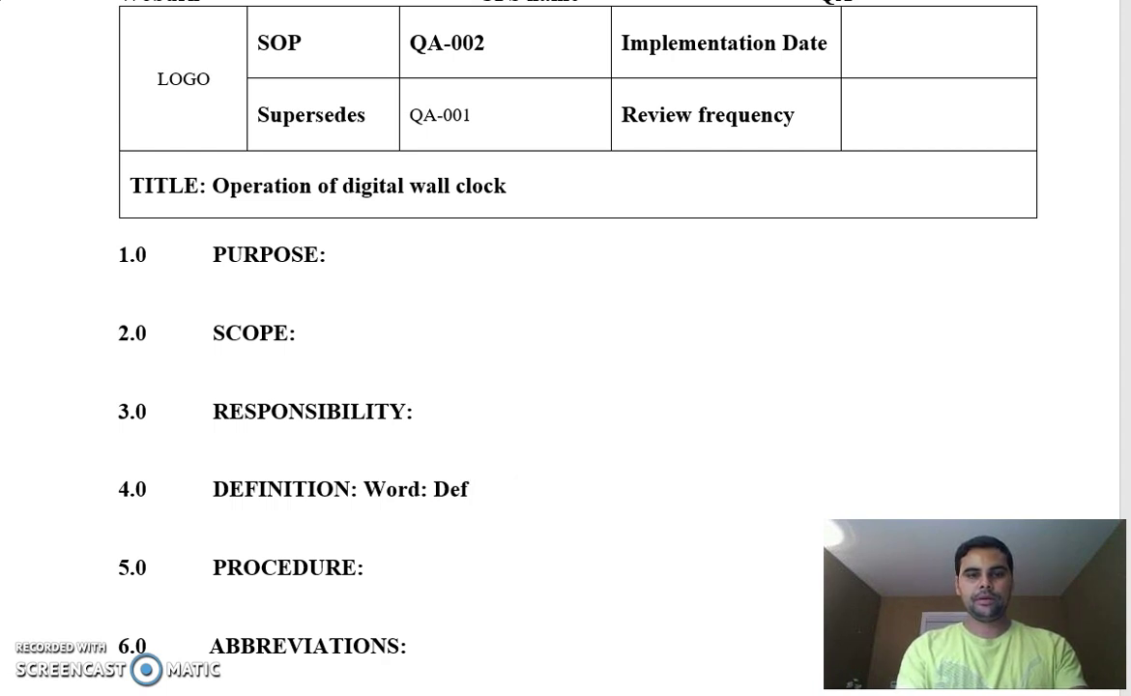
pyautogui.write('ination n')
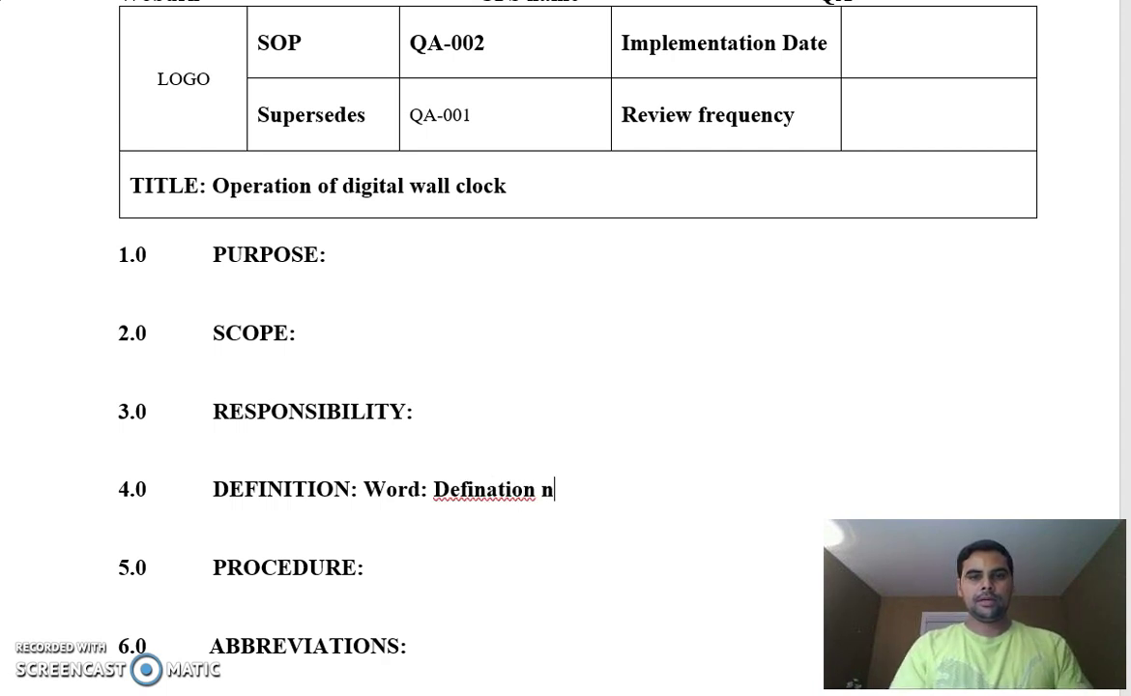
pyautogui.press('BackSpace')
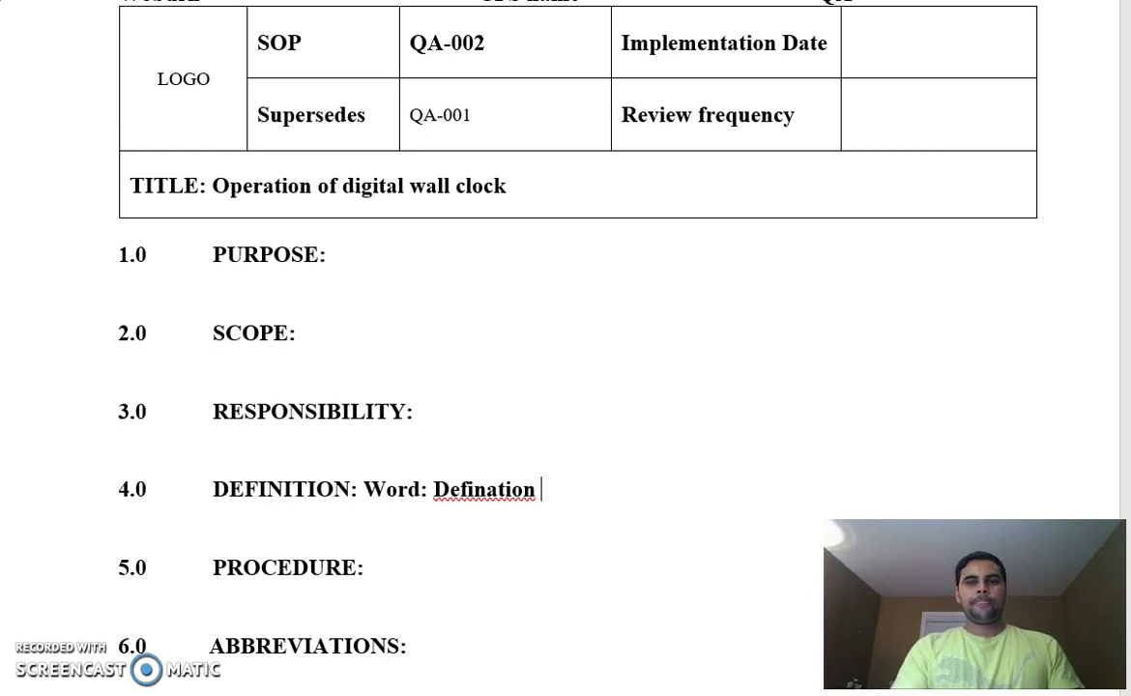
# - Go through the PROCEDURE, ABBREVIATIONS, REFERENCES and ANNEXURES sections of the SOP's first page
pyautogui.click(384, 570)
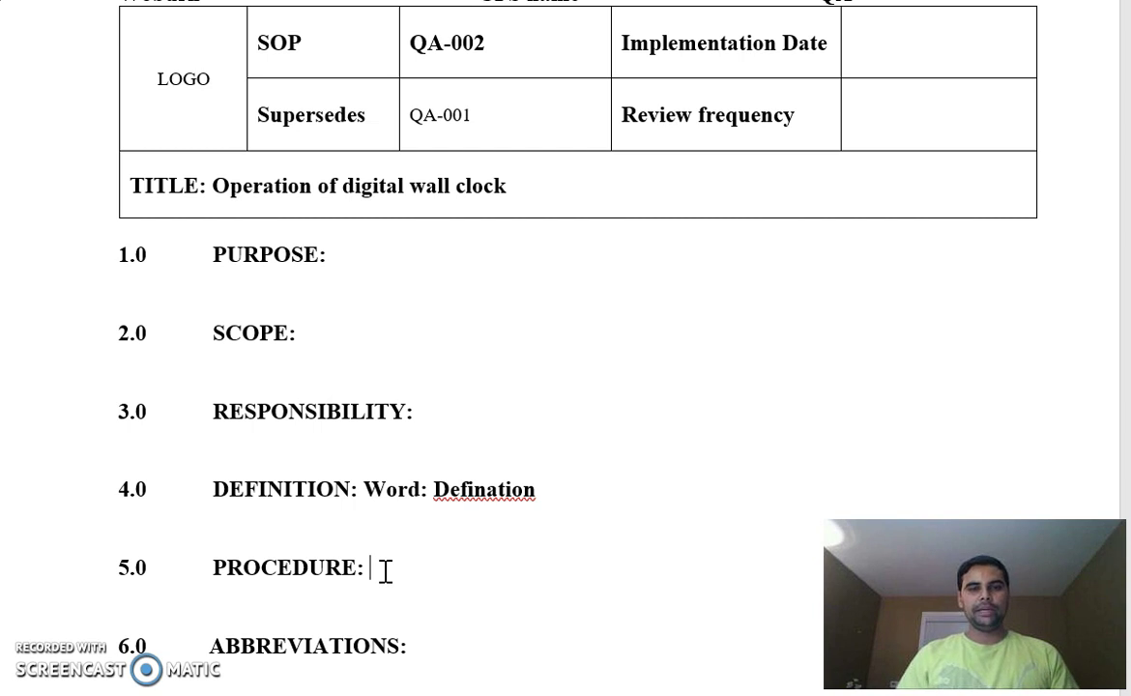
pyautogui.click(384, 570)
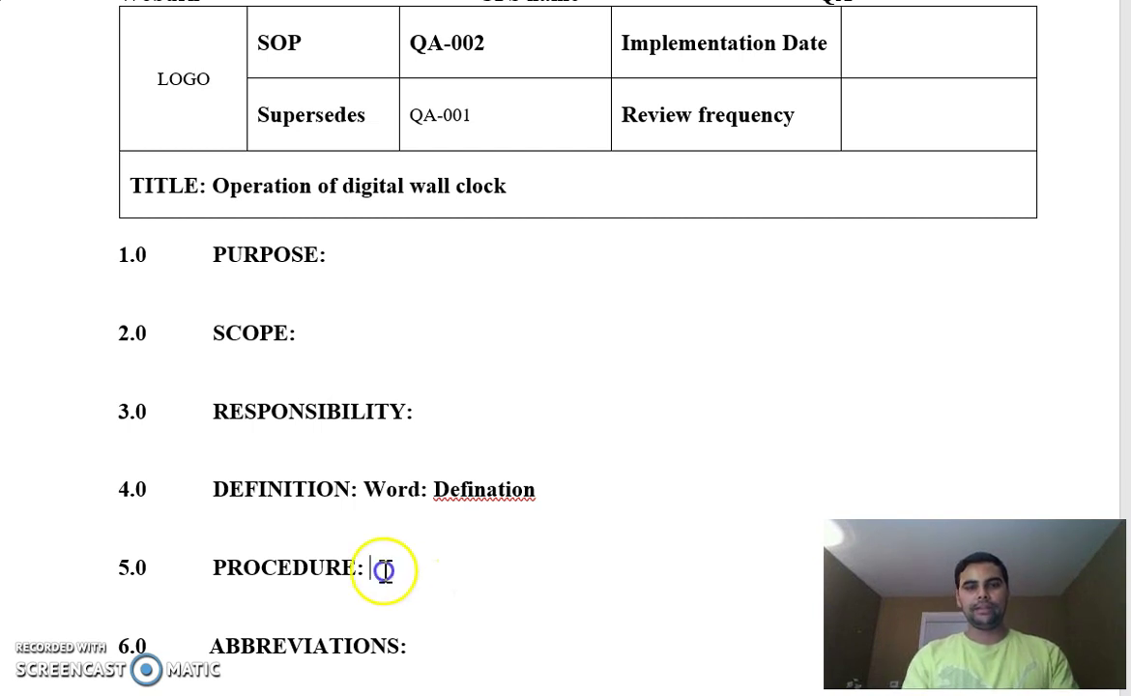
pyautogui.press('Down')
pyautogui.press('Down')
pyautogui.press('Down')
pyautogui.press('Down')
pyautogui.press('Down')
pyautogui.press('Down')
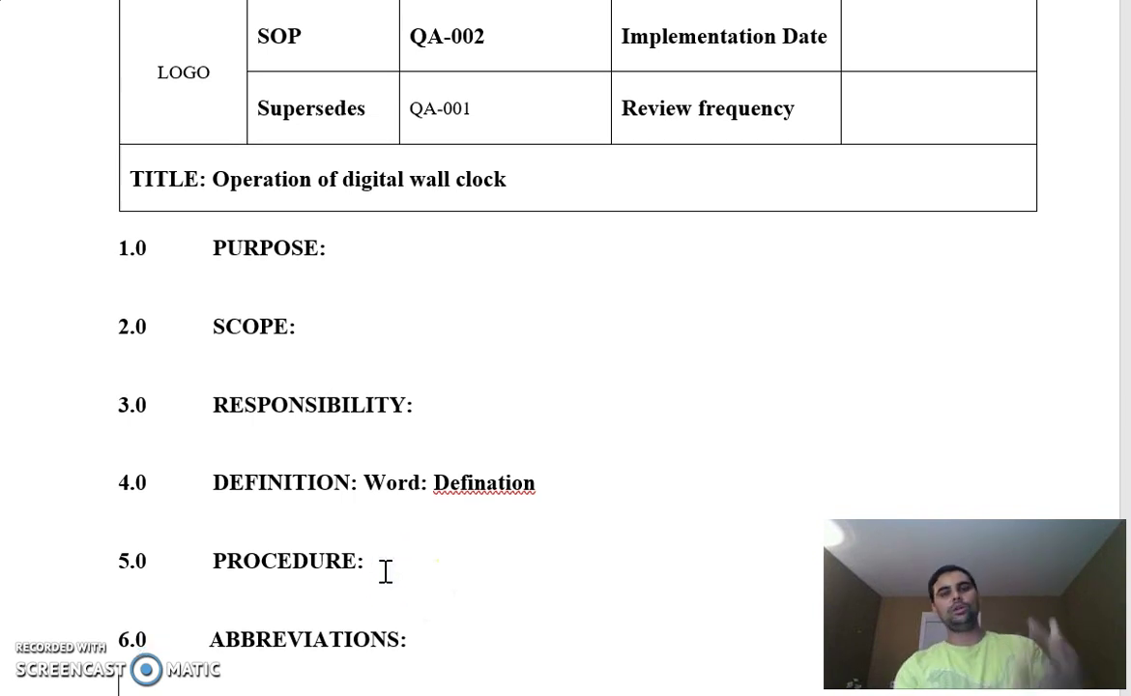
pyautogui.press('Down')
pyautogui.press('Down')
pyautogui.press('Down')
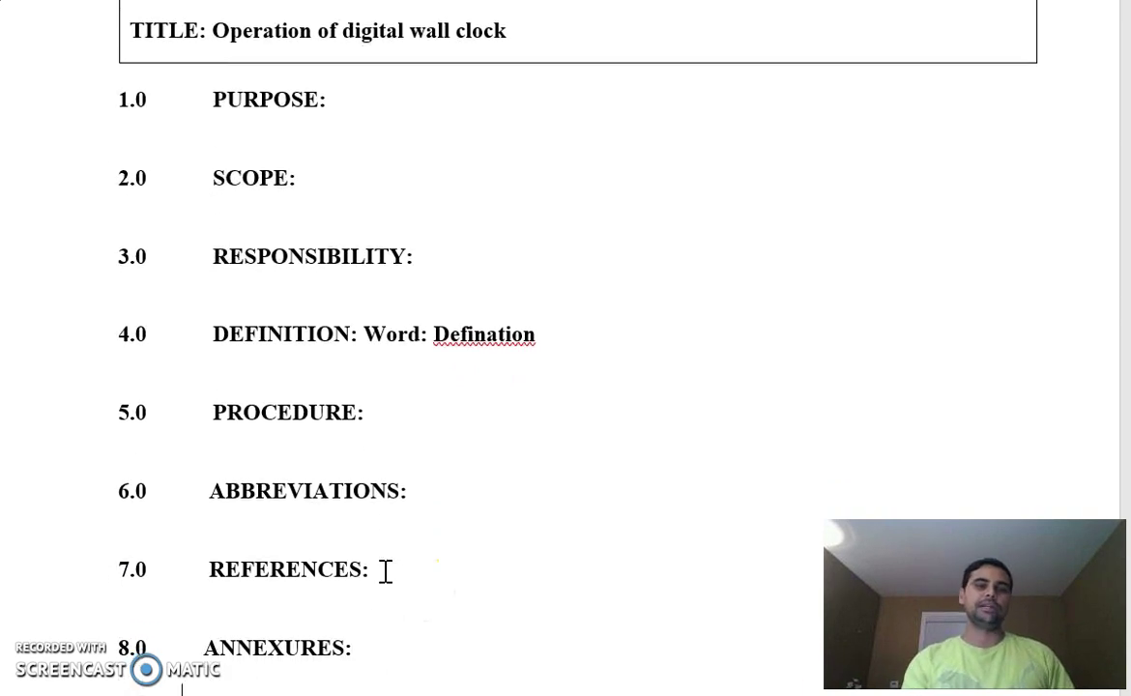
pyautogui.click(450, 403)
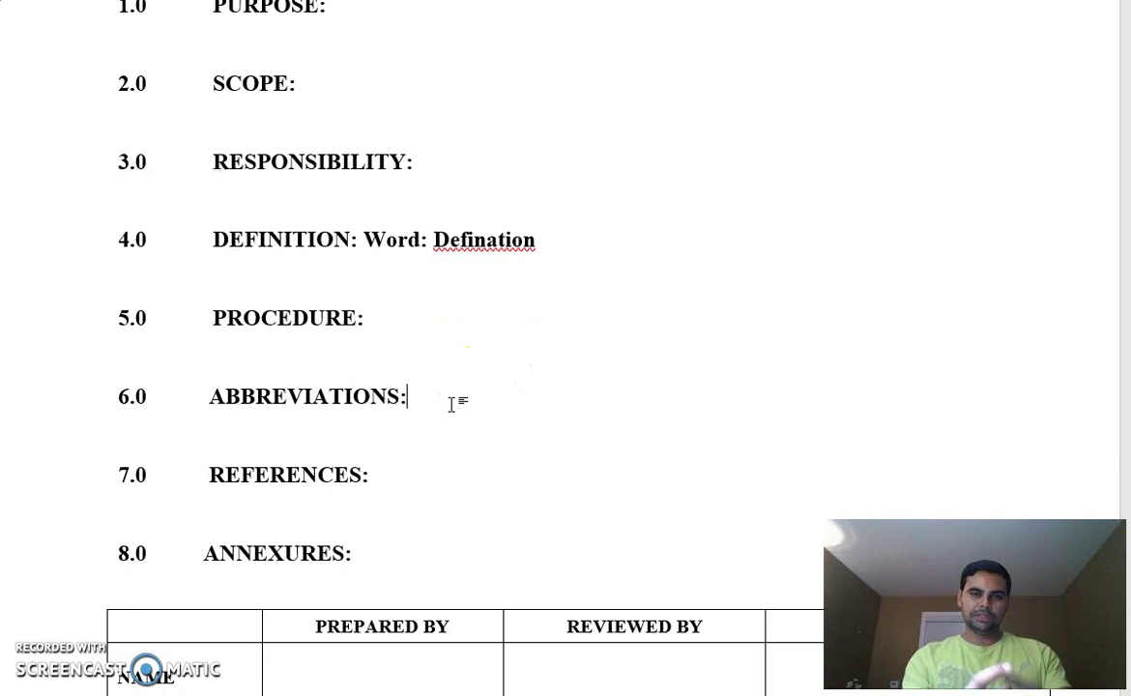
pyautogui.click(391, 480)
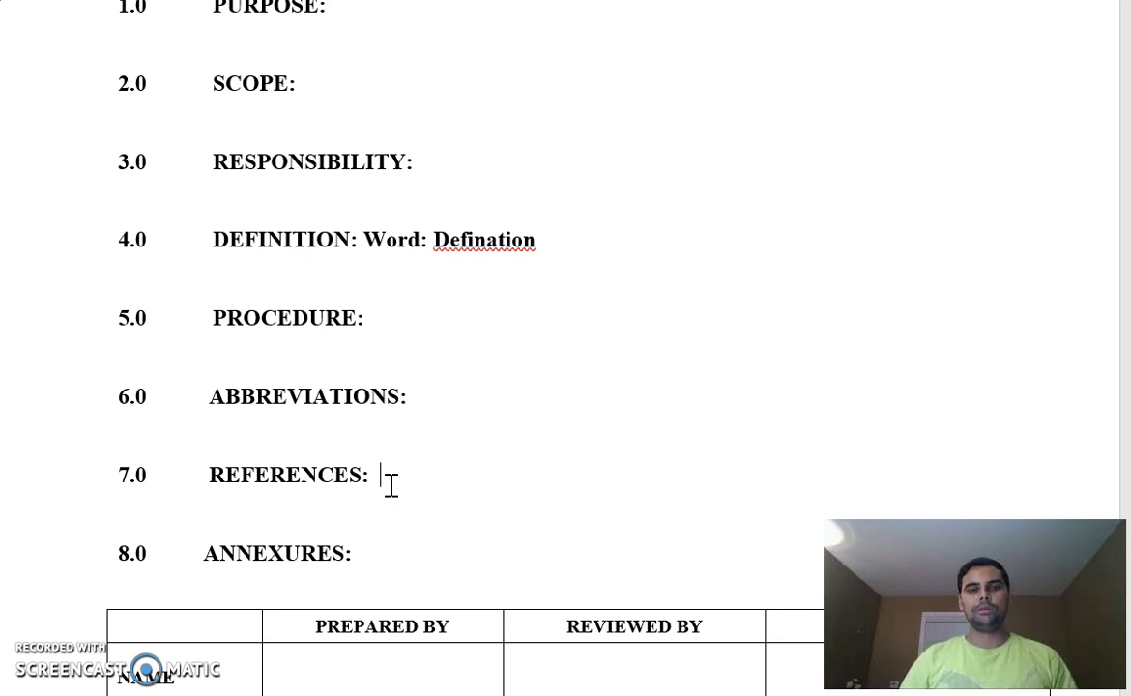
pyautogui.click(391, 546)
pyautogui.rightClick(391, 550)
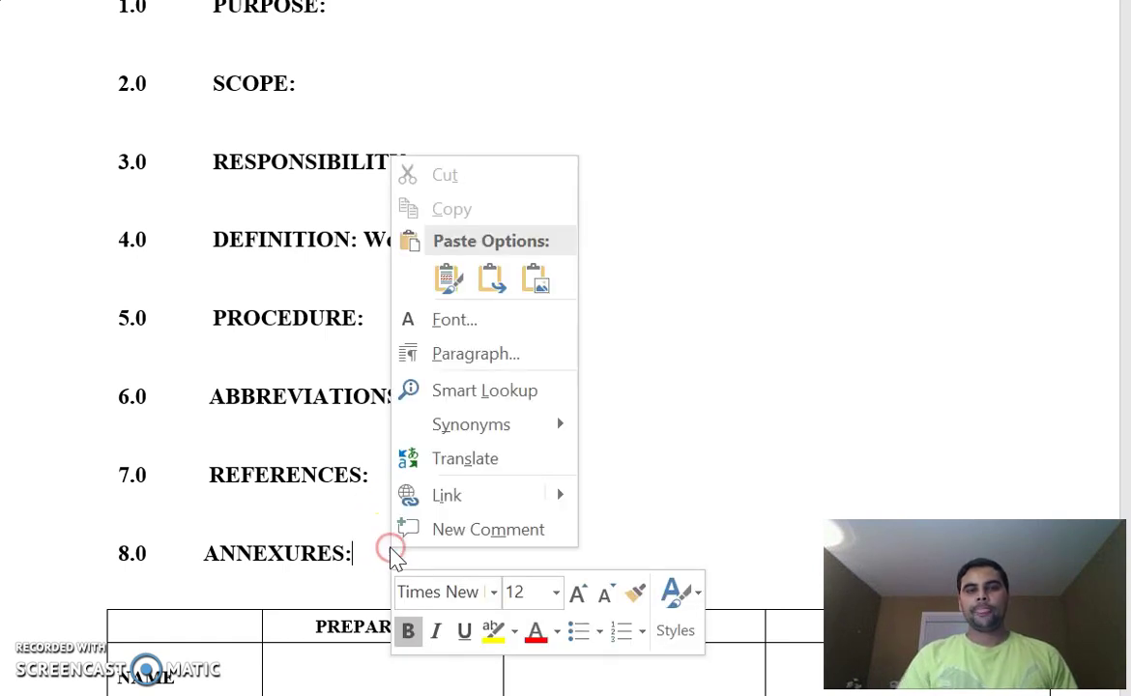
pyautogui.click(559, 528)
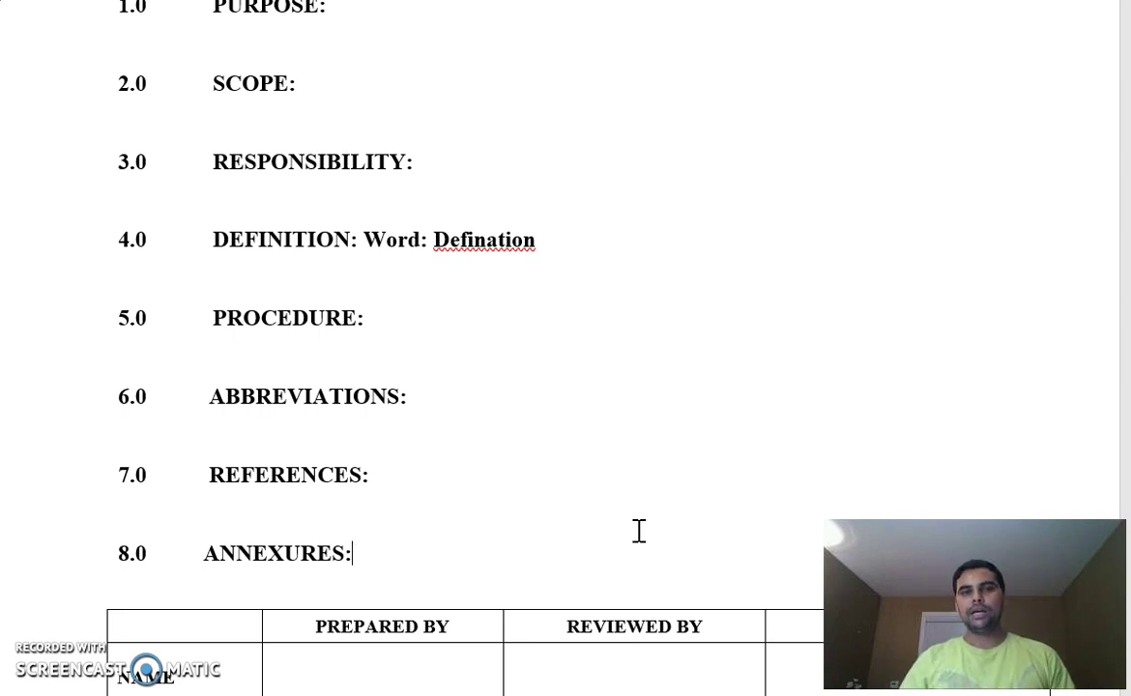
pyautogui.click(666, 462)
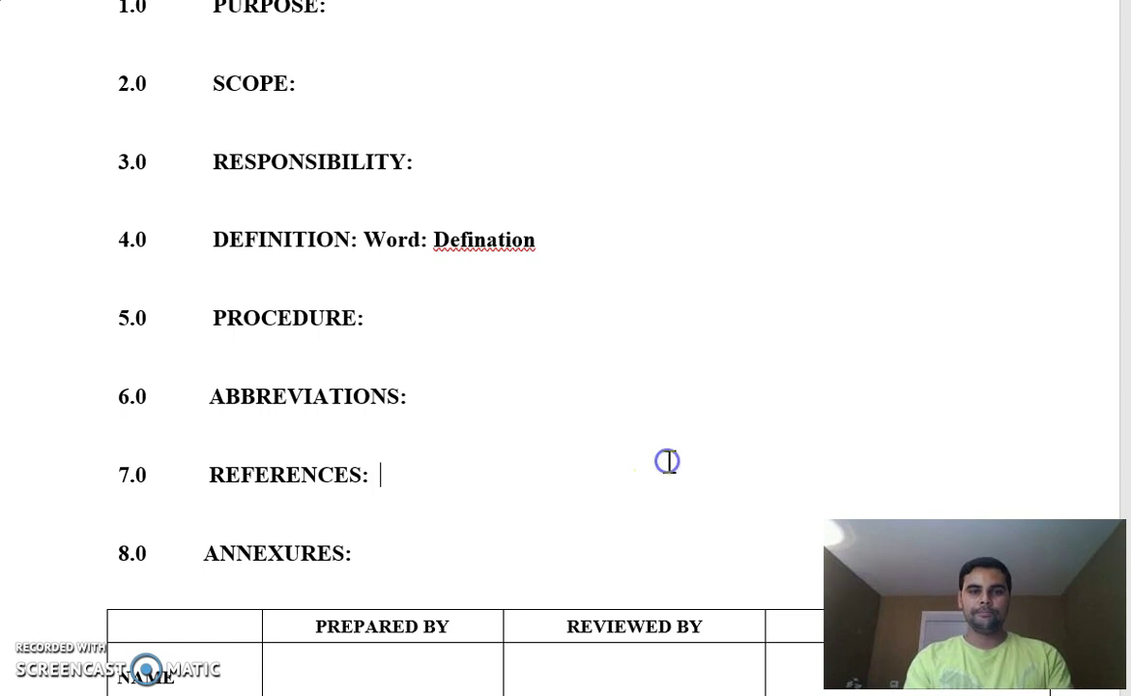